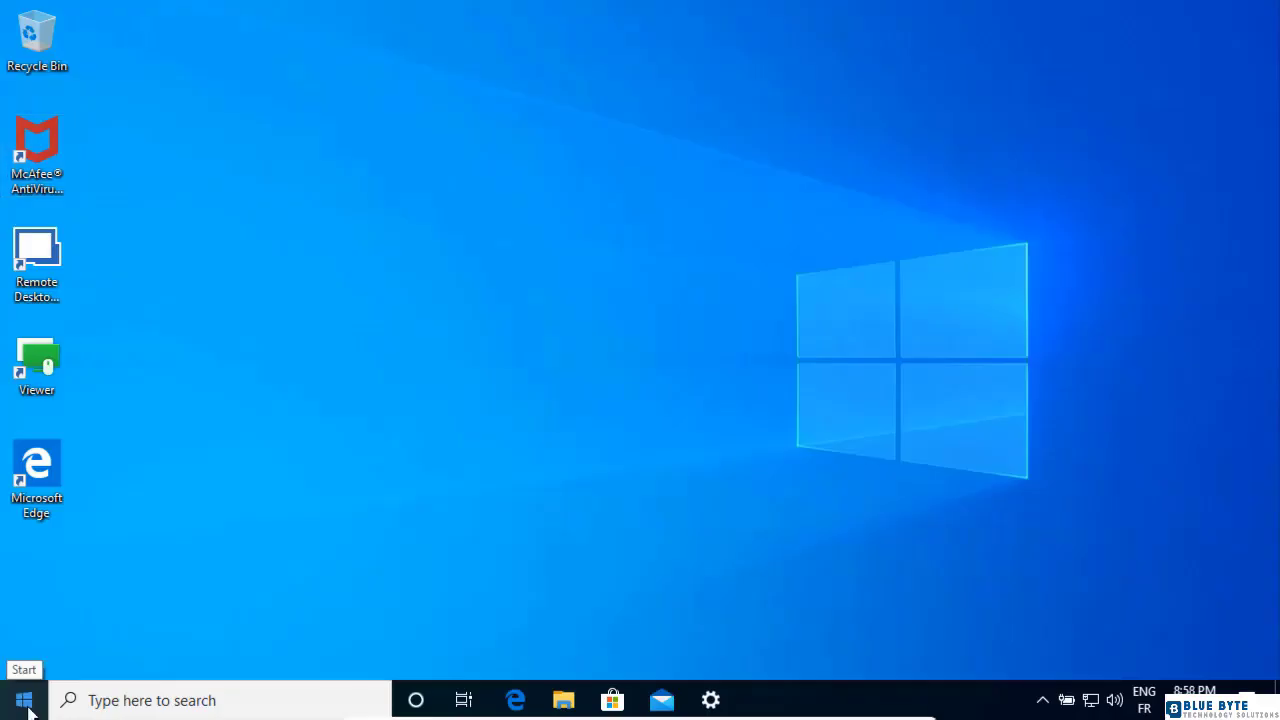
Search Settings for 'restore point' and open System Protection with Local Disk (C:) selected
{"action": "left_click", "coordinate": [24, 700]}
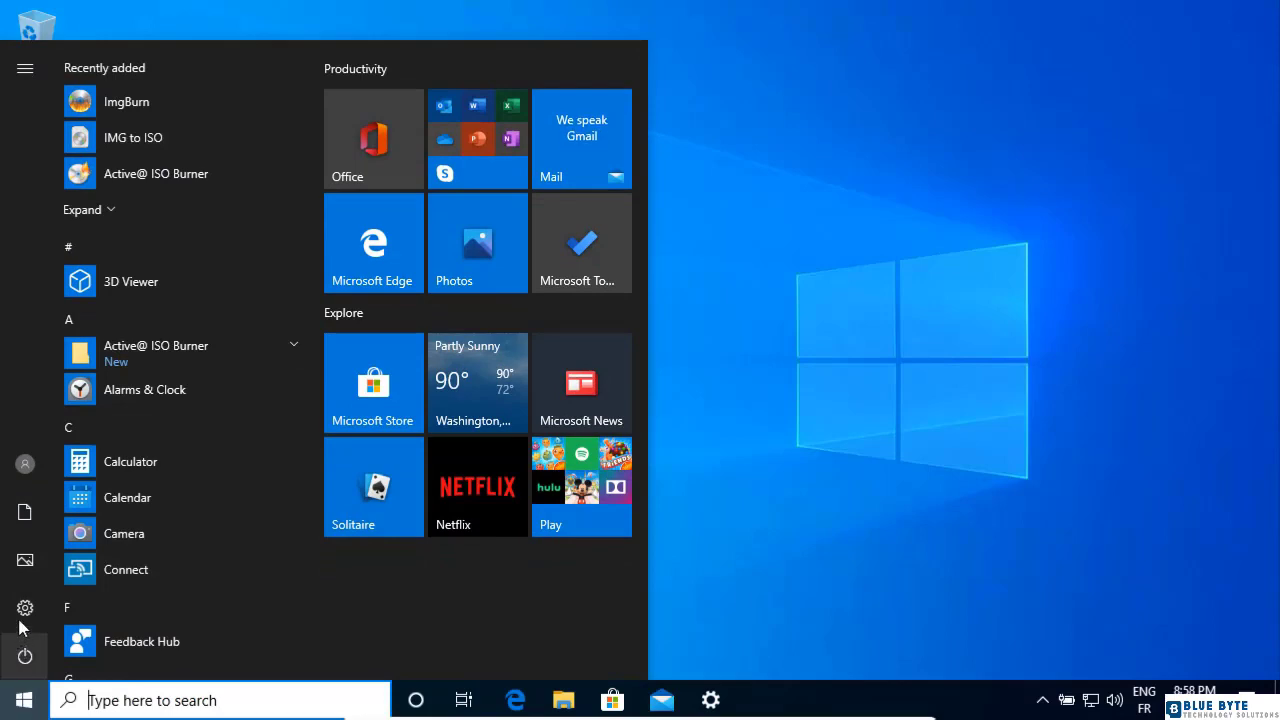
{"action": "left_click", "coordinate": [26, 610]}
{"action": "type", "text": "r"}
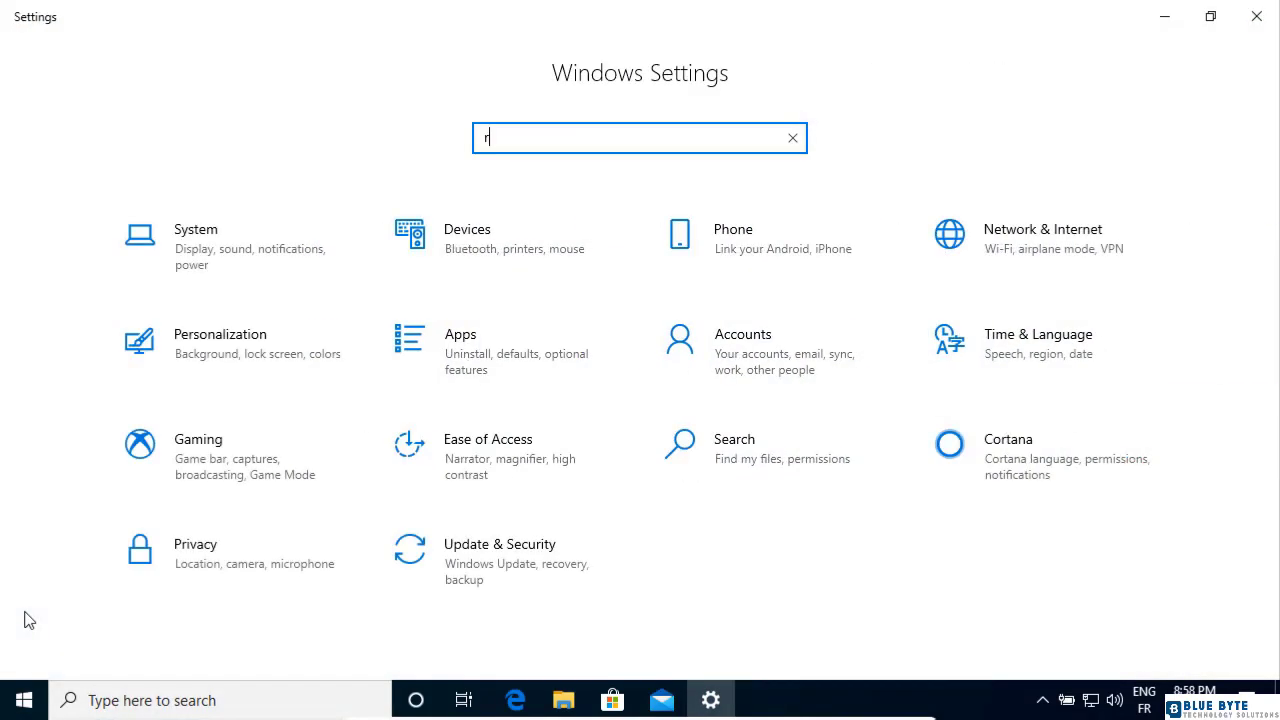
{"action": "type", "text": "estore point"}
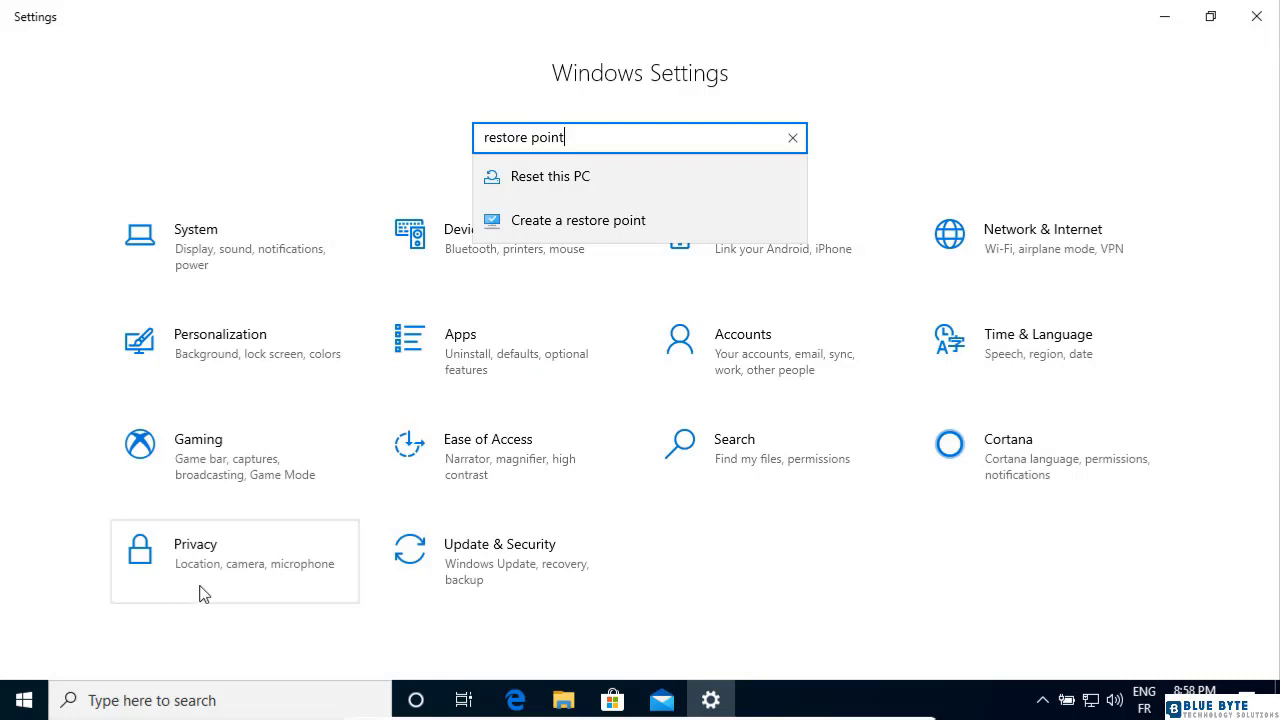
{"action": "left_click", "coordinate": [550, 230]}
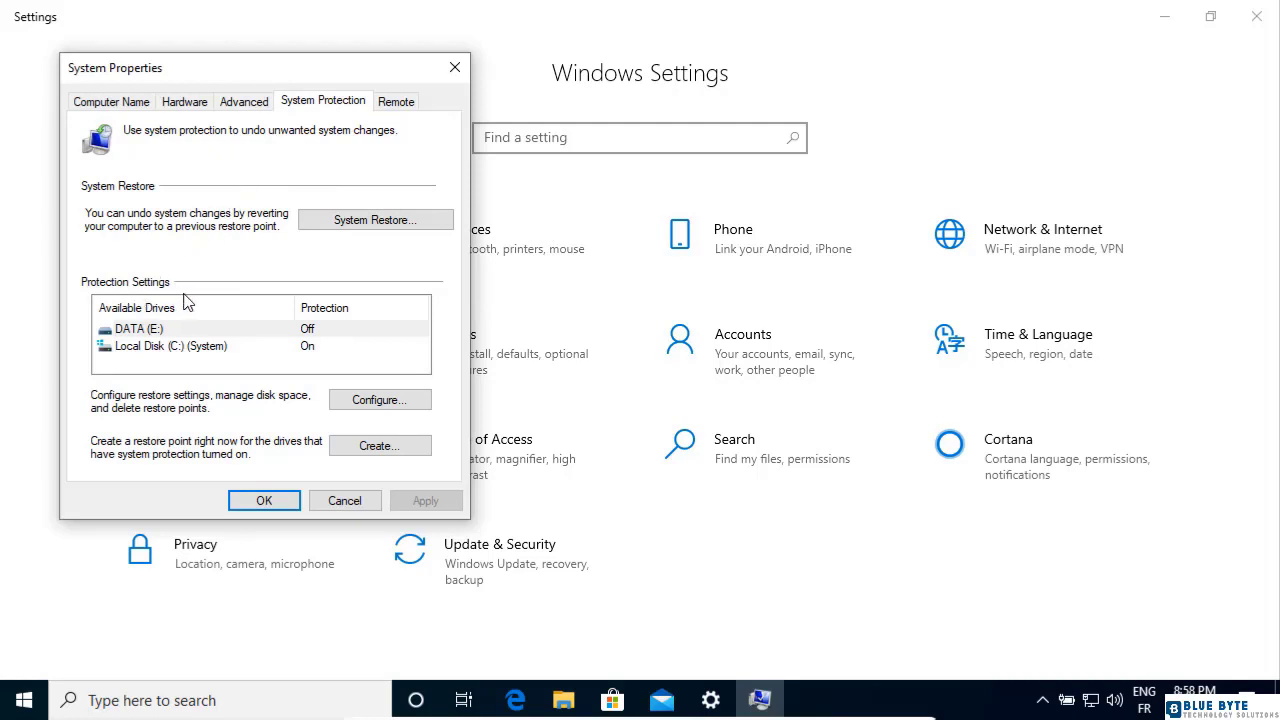
{"action": "left_click", "coordinate": [191, 348]}
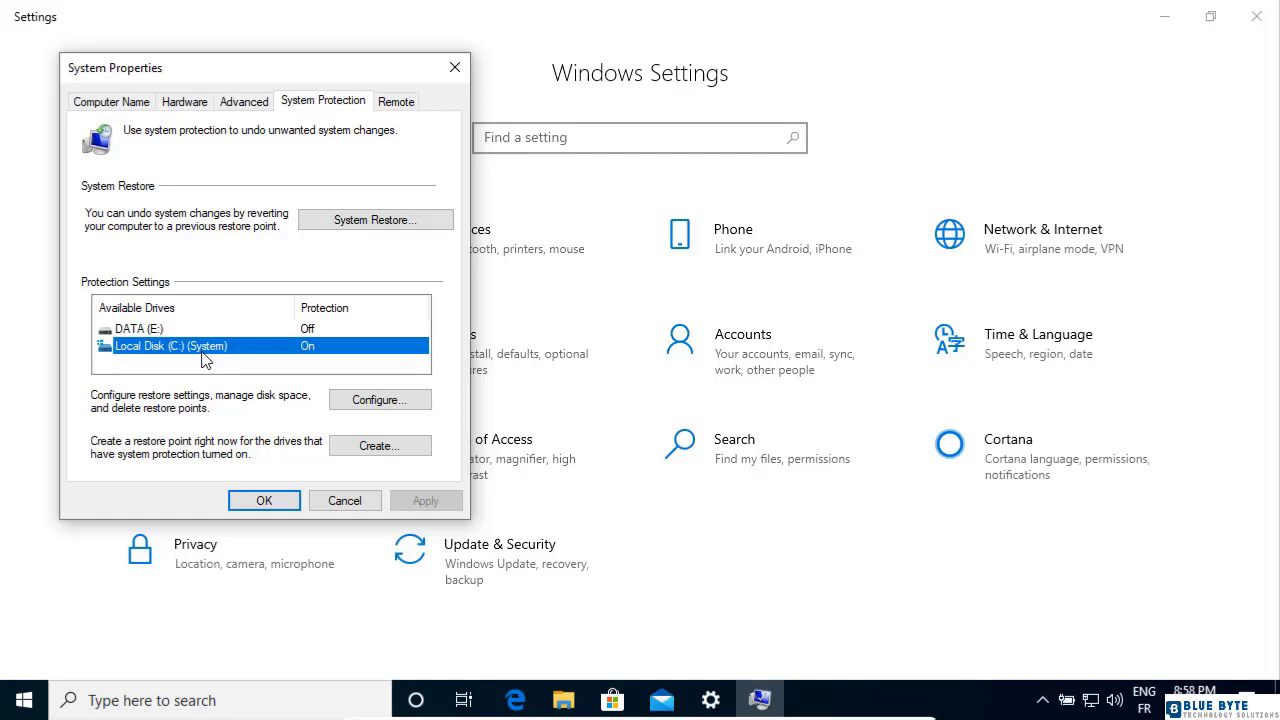
{"action": "left_click", "coordinate": [415, 408]}
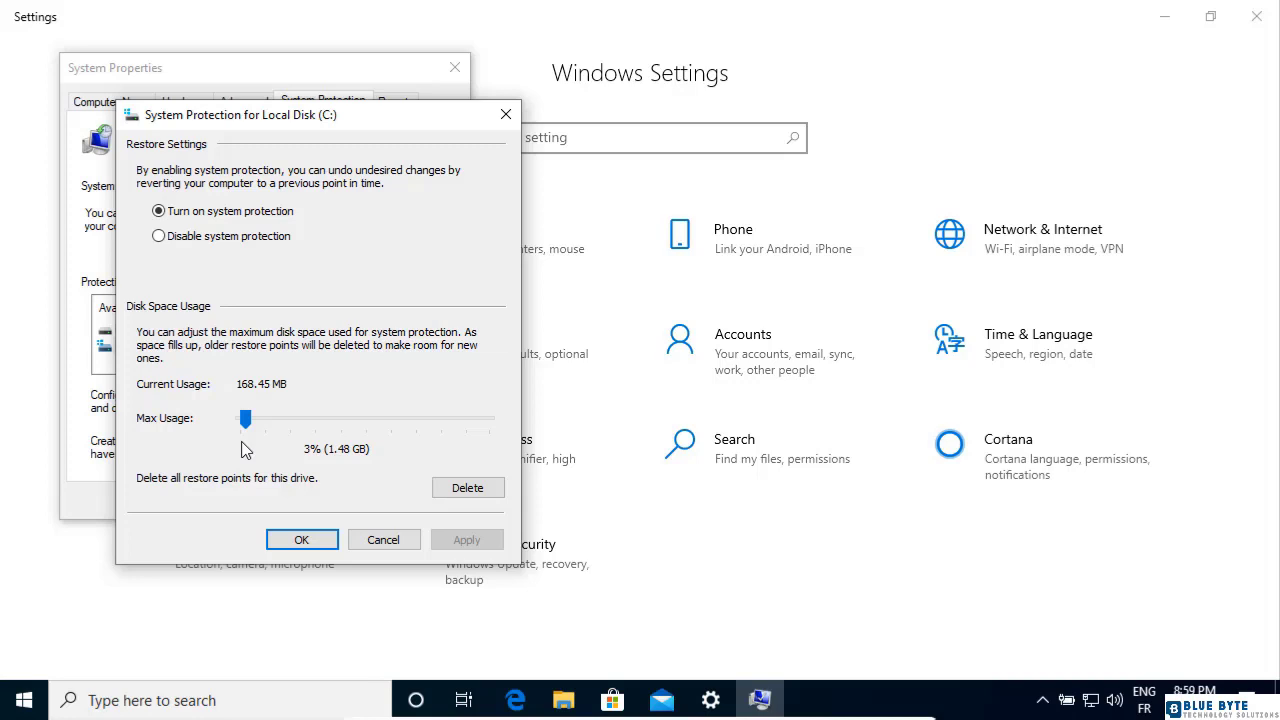
{"action": "left_click", "coordinate": [365, 540]}
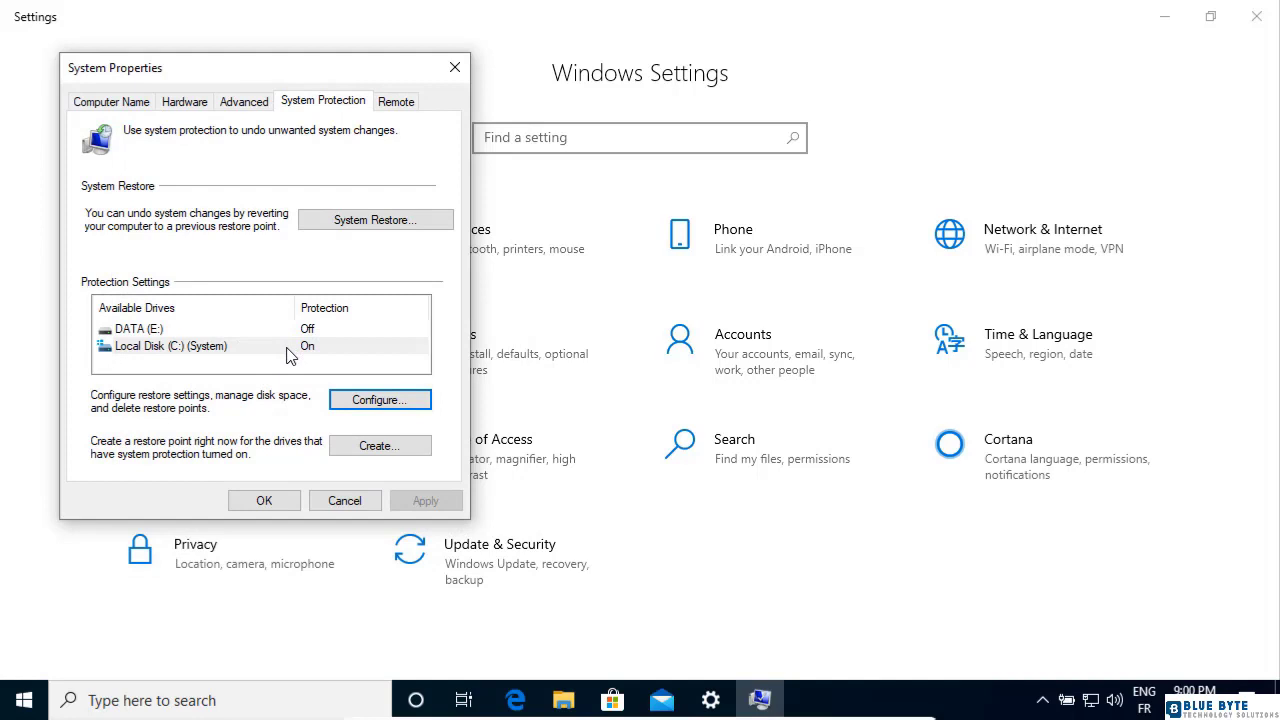
Create a restore point described 'Before Ccleaner Install' and dismiss the success message
{"action": "left_click", "coordinate": [380, 446]}
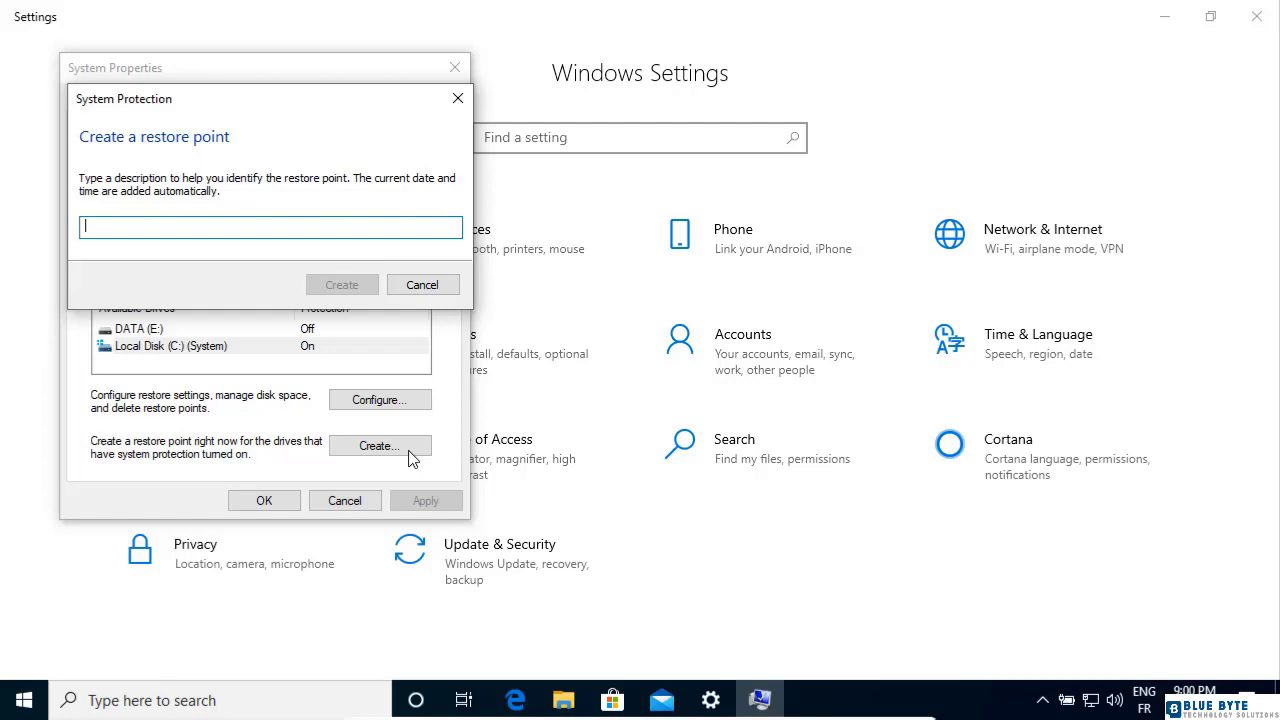
{"action": "type", "text": "B"}
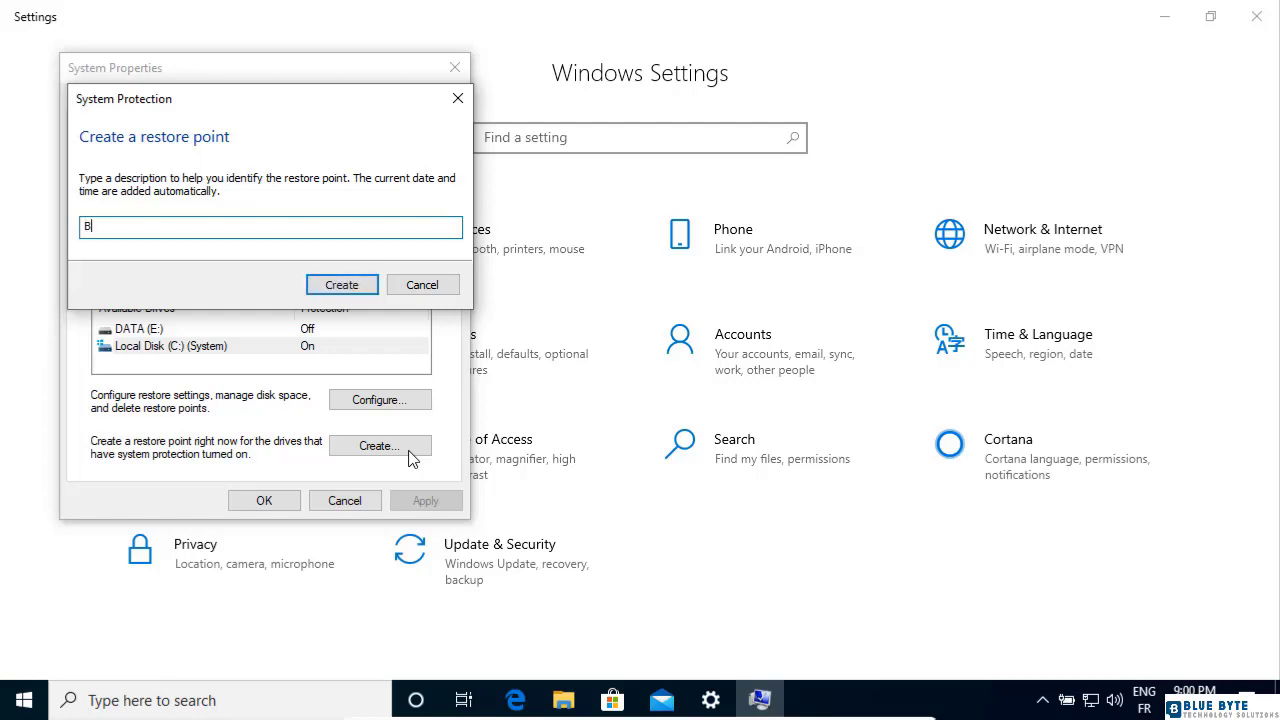
{"action": "type", "text": "efore Ccleaner Install"}
{"action": "left_click", "coordinate": [331, 284]}
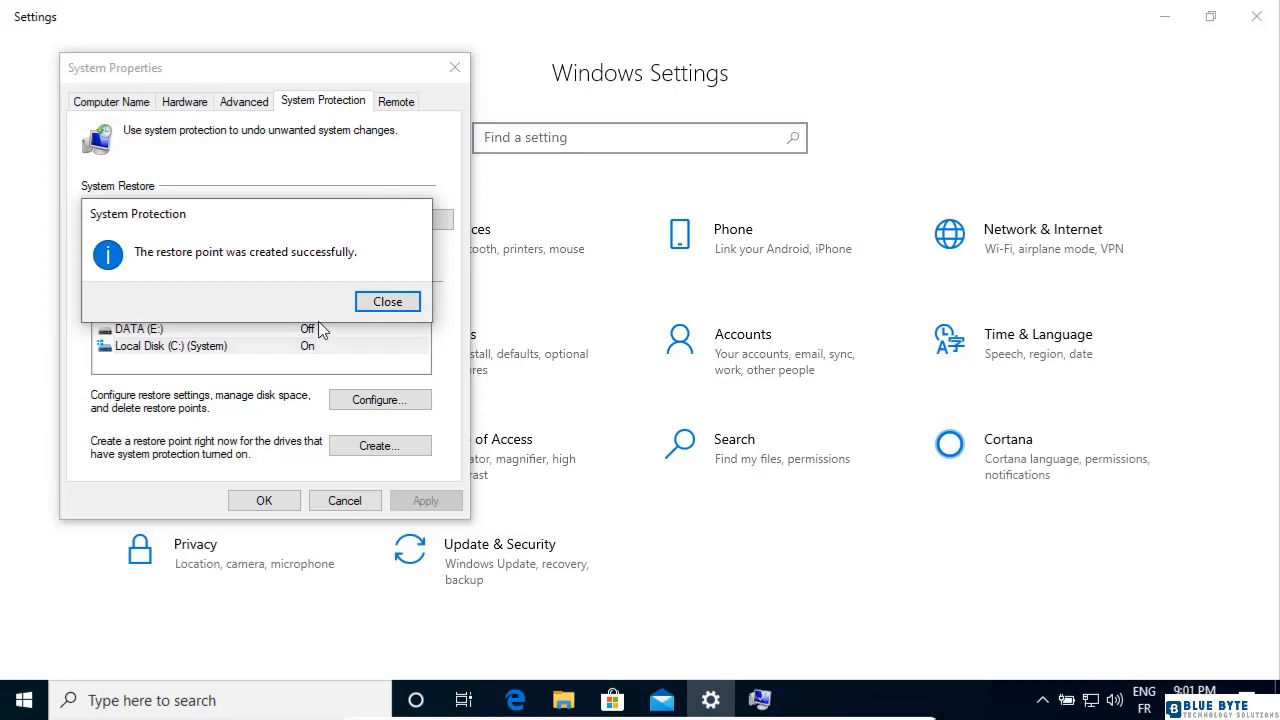
{"action": "left_click", "coordinate": [384, 302]}
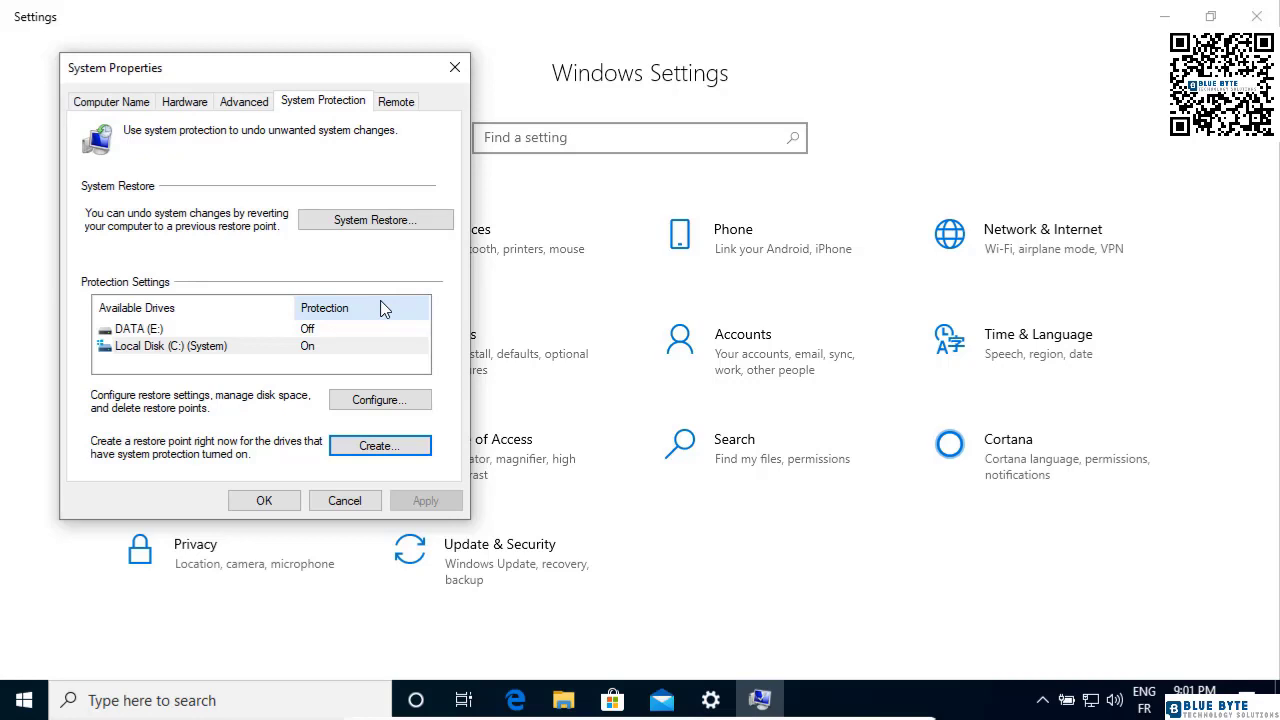
{"action": "left_click", "coordinate": [432, 231]}
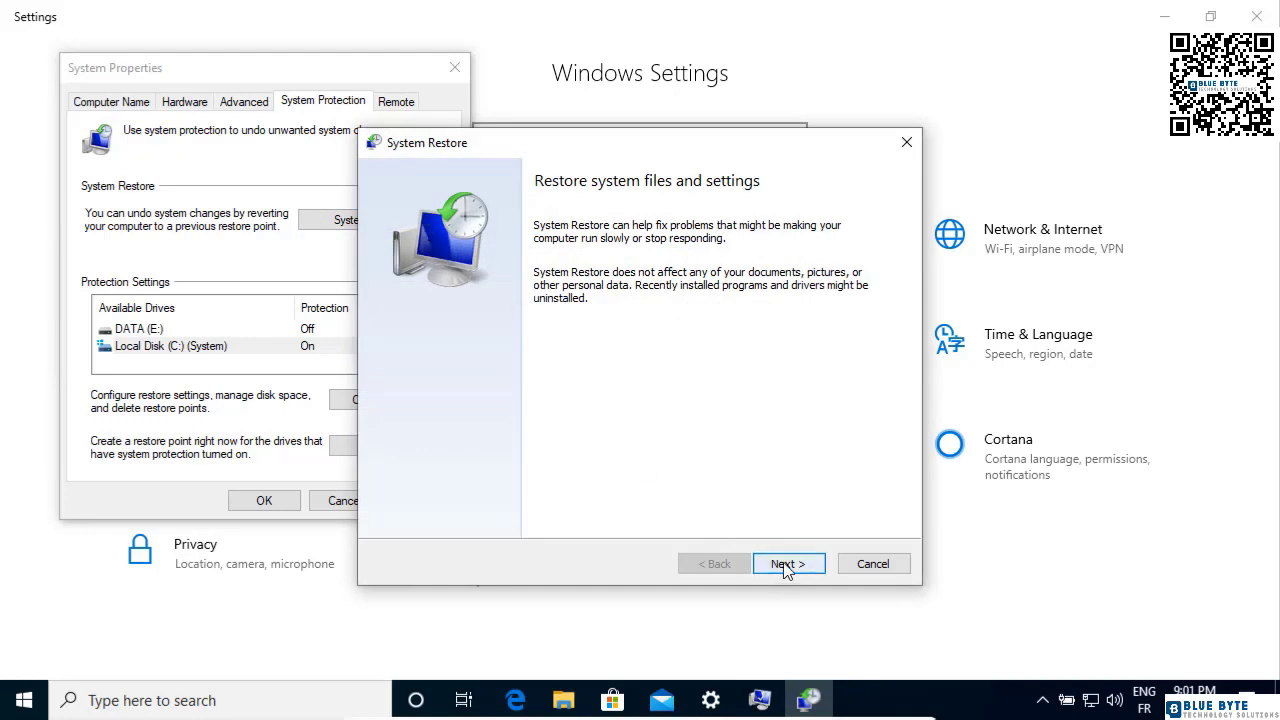
{"action": "left_click", "coordinate": [783, 563]}
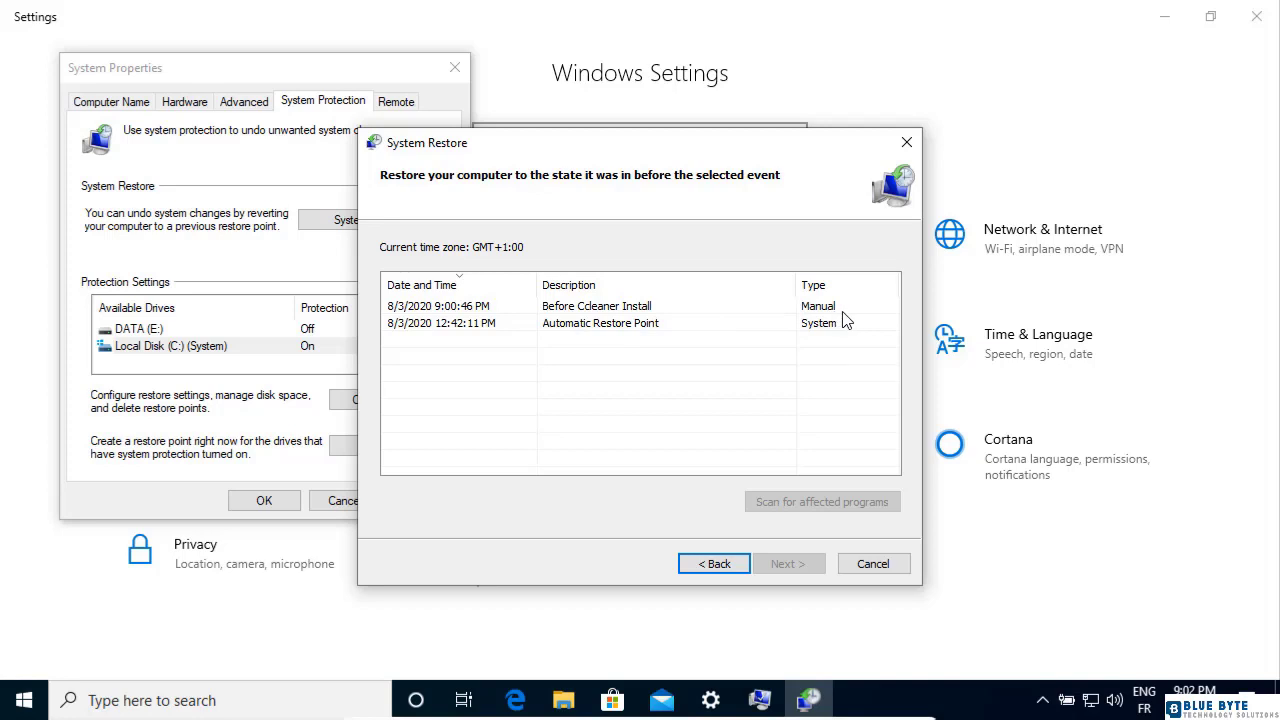
{"action": "left_click", "coordinate": [868, 565]}
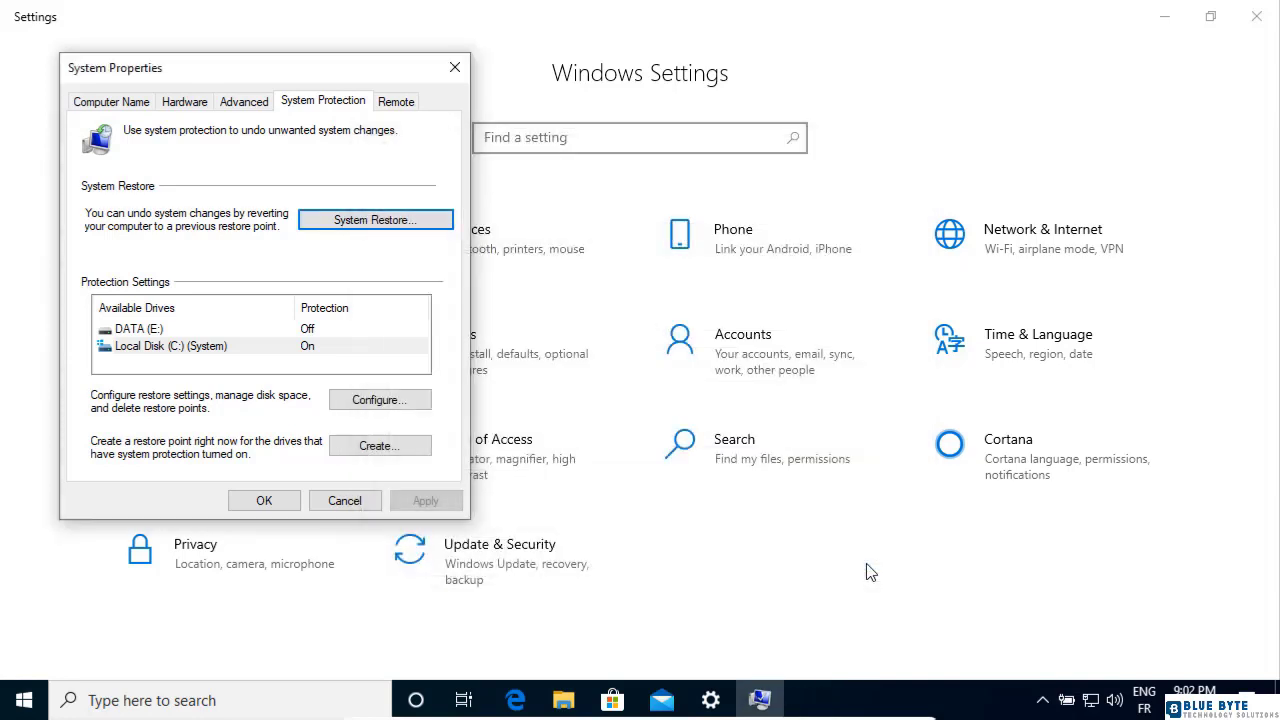
Close System Properties, minimize Settings, and browse File Explorer to C:\Temp
{"action": "left_click", "coordinate": [357, 508]}
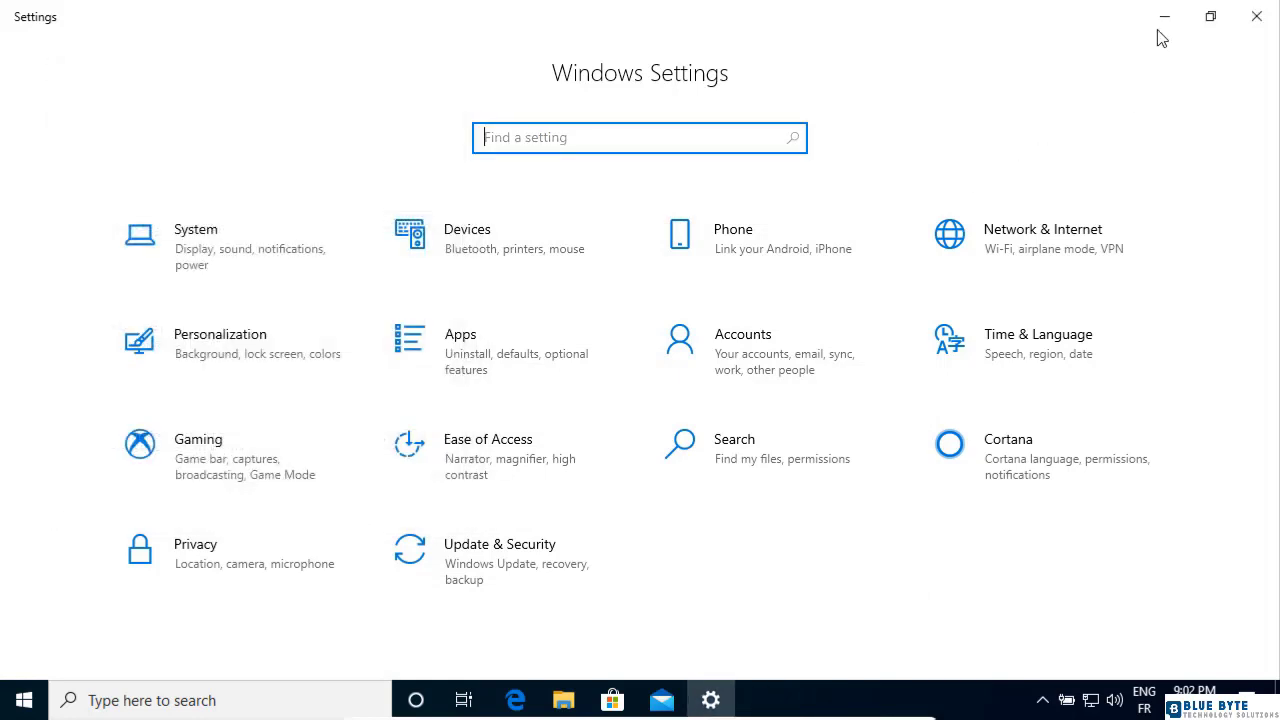
{"action": "left_click", "coordinate": [1164, 17]}
{"action": "left_click", "coordinate": [563, 702]}
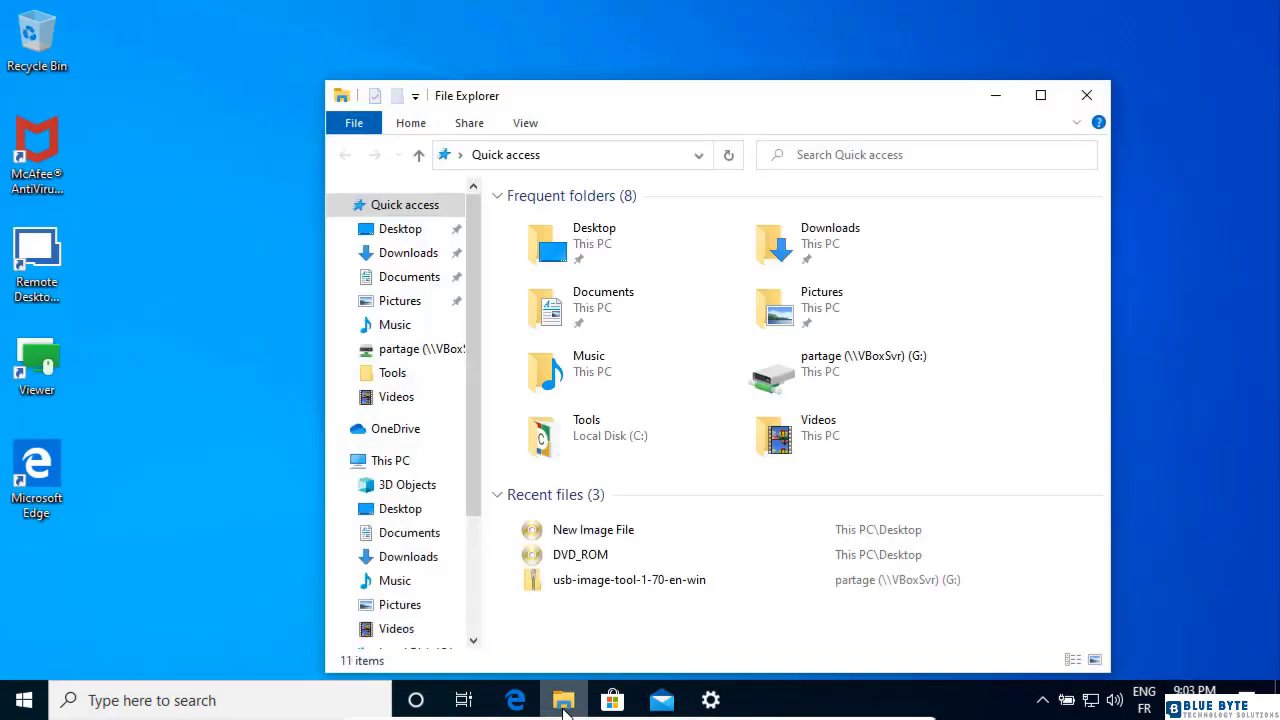
{"action": "scroll", "coordinate": [430, 600], "scroll_direction": "down", "scroll_amount": 3}
{"action": "left_click", "coordinate": [395, 469]}
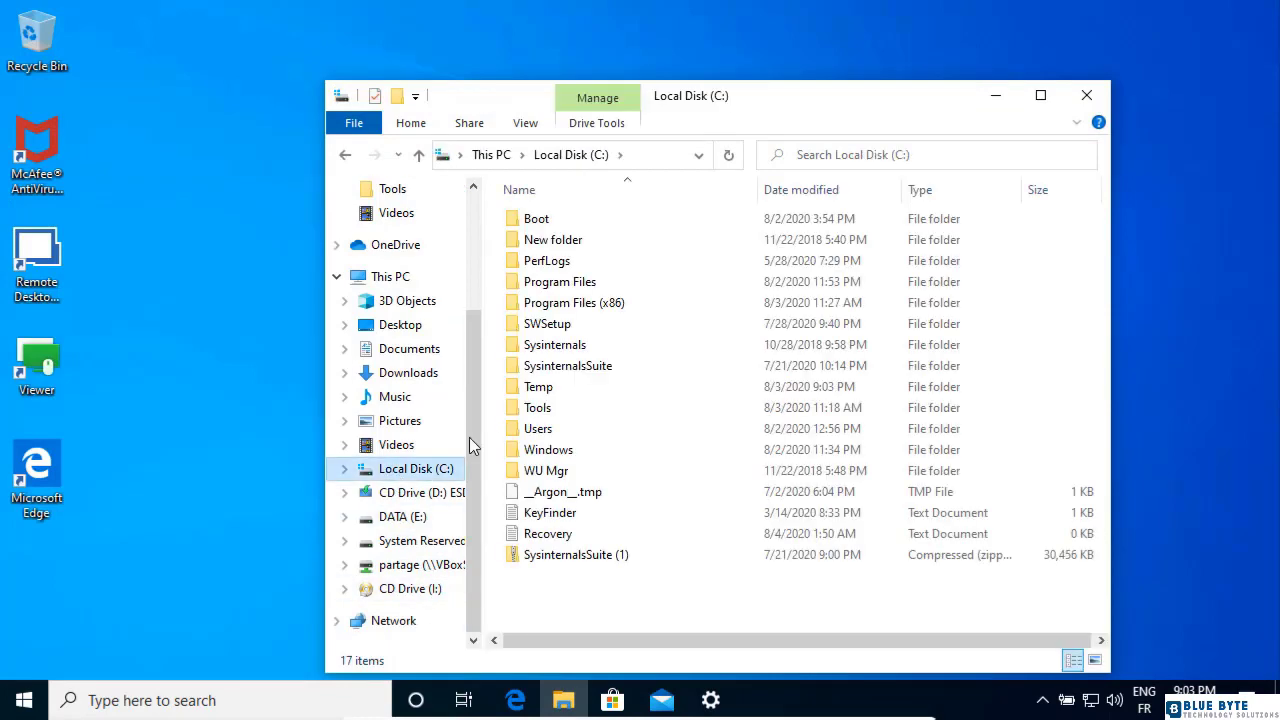
{"action": "double_click", "coordinate": [538, 387]}
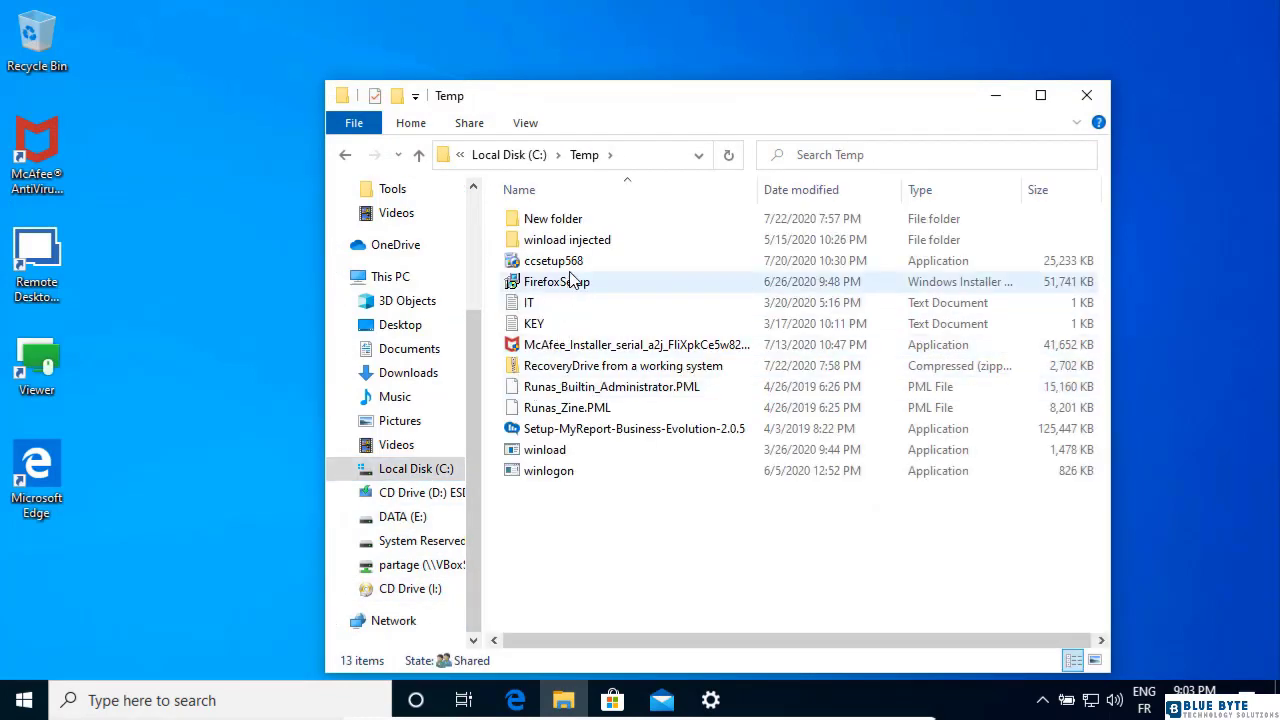
Run the ccsetup568 installer and approve the UAC prompt so CCleaner installs
{"action": "double_click", "coordinate": [585, 260]}
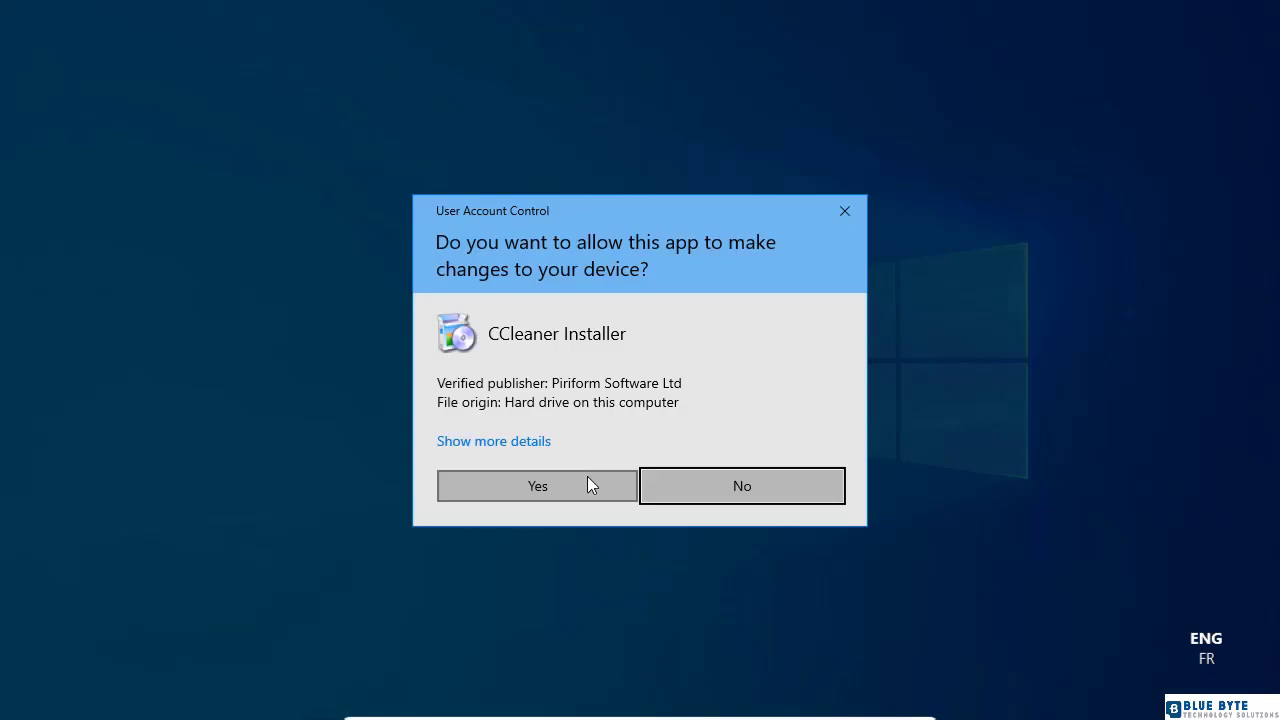
{"action": "left_click", "coordinate": [588, 484]}
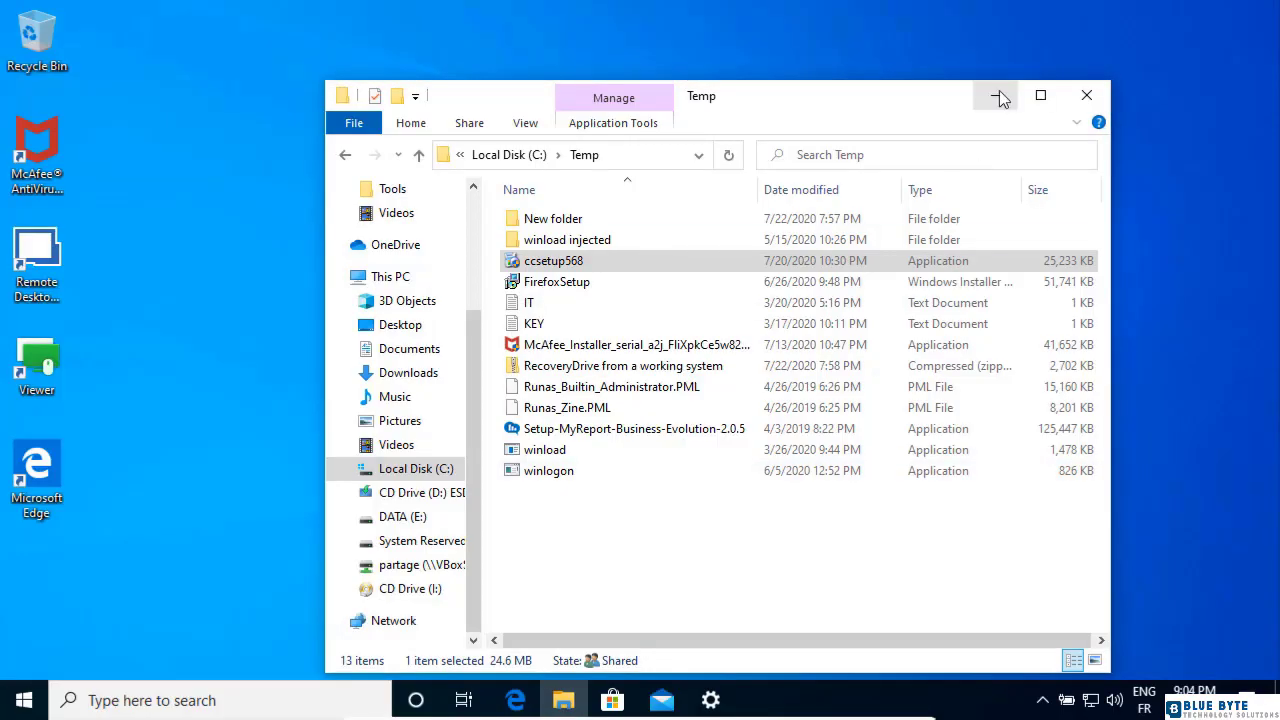
{"action": "left_click", "coordinate": [1000, 97]}
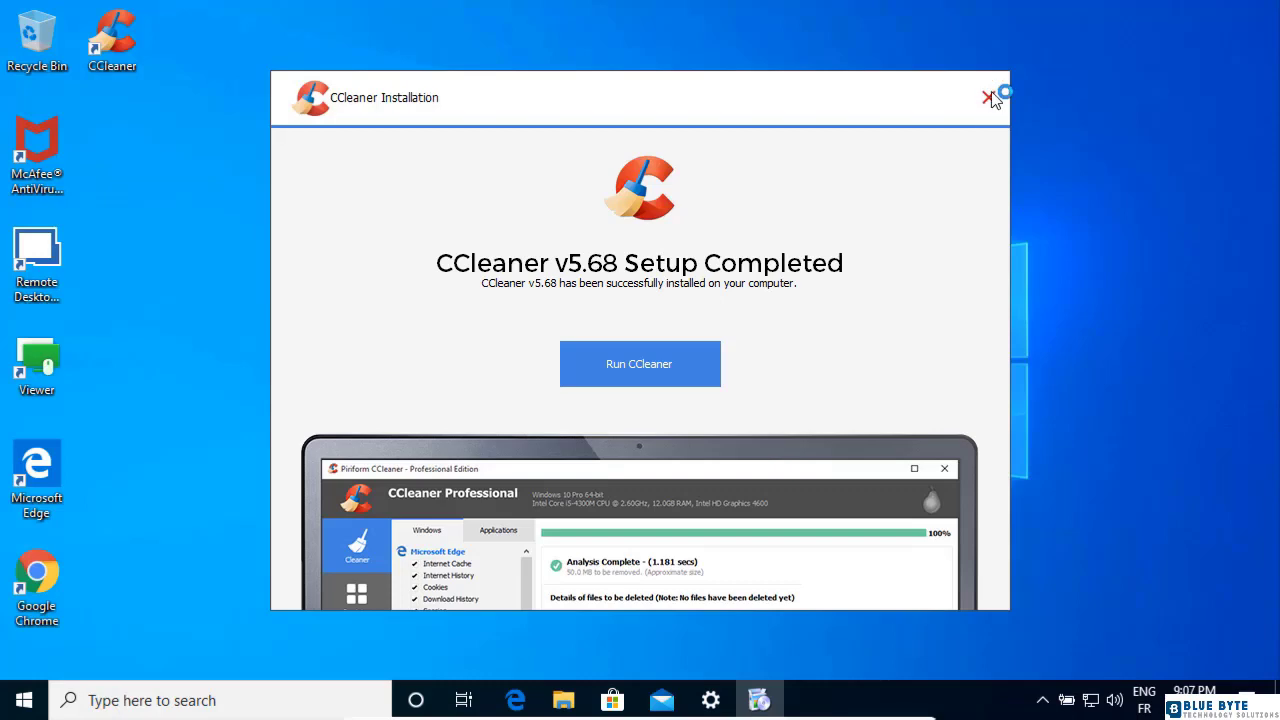
Close the CCleaner installer and reopen System Protection with Local Disk (C:) selected
{"action": "left_click", "coordinate": [996, 95]}
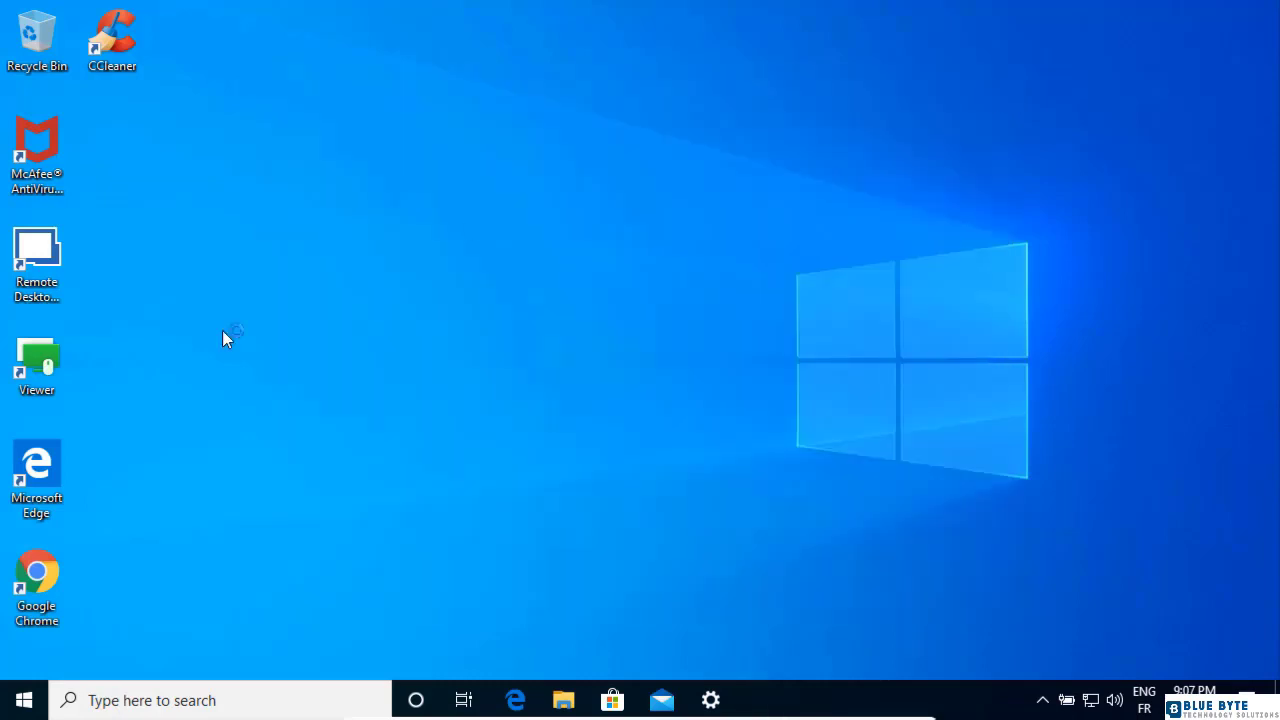
{"action": "left_click", "coordinate": [24, 700]}
{"action": "type", "text": "resto"}
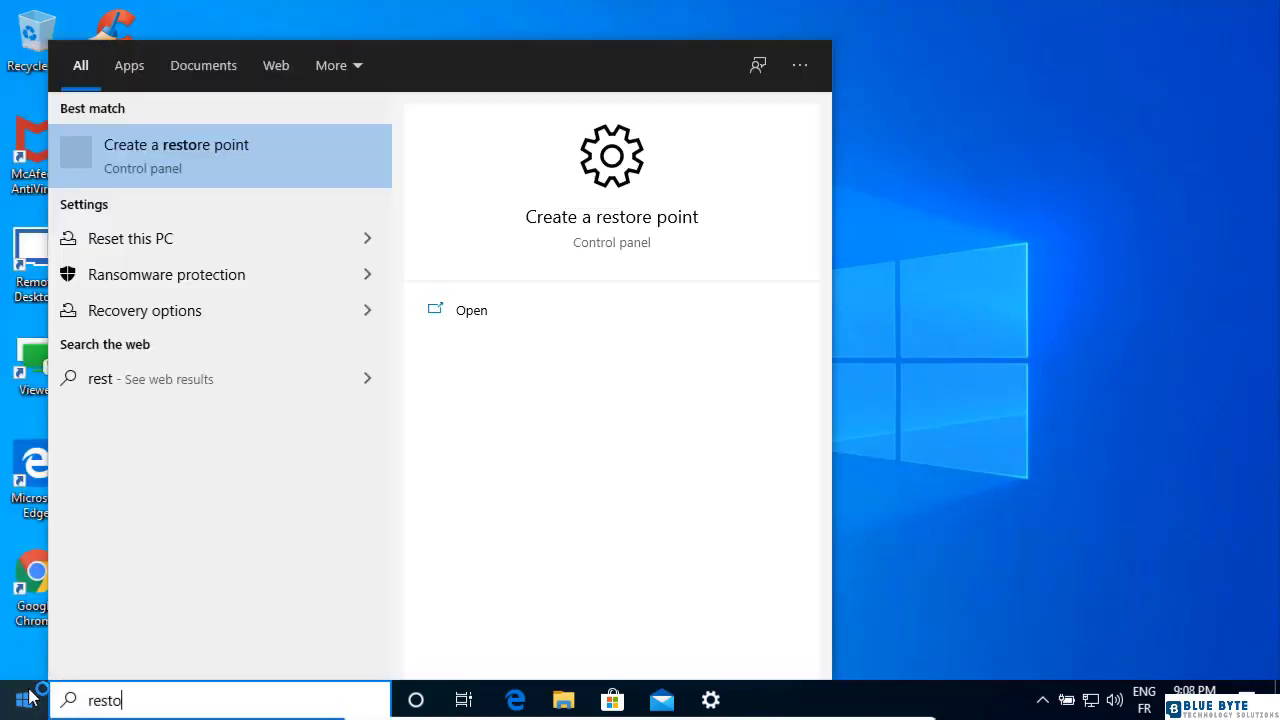
{"action": "type", "text": "re"}
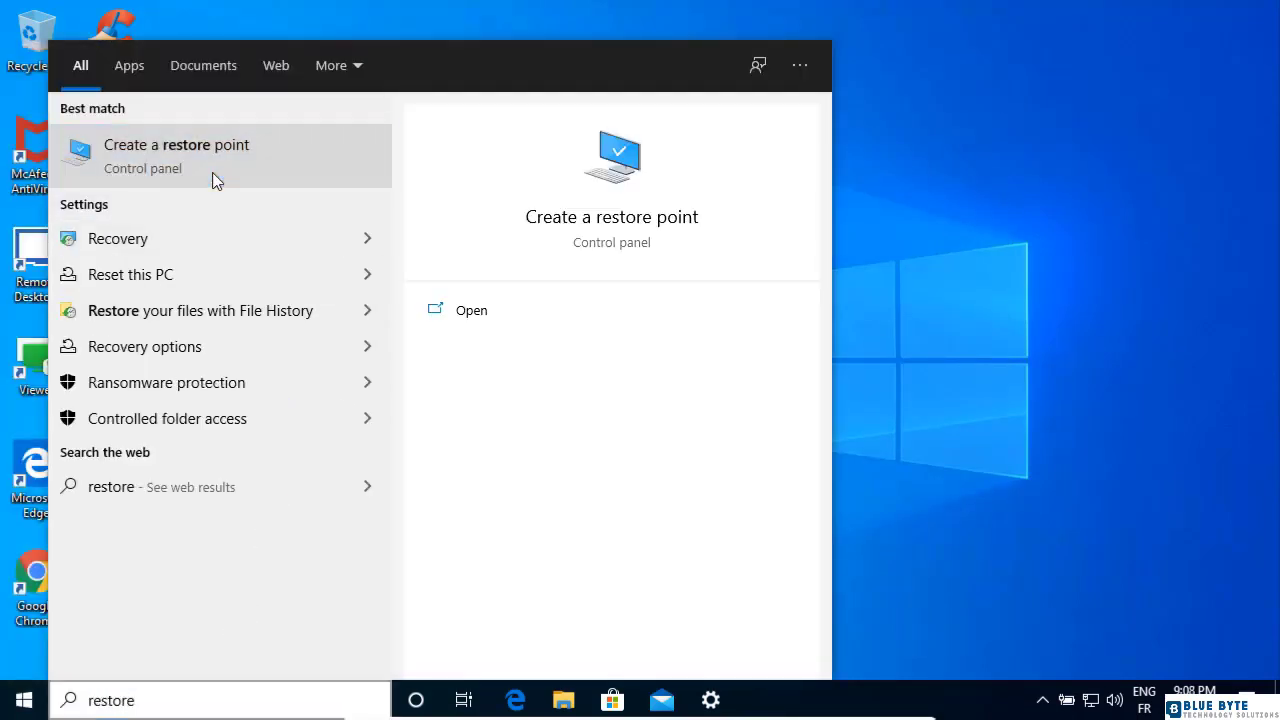
{"action": "left_click", "coordinate": [213, 178]}
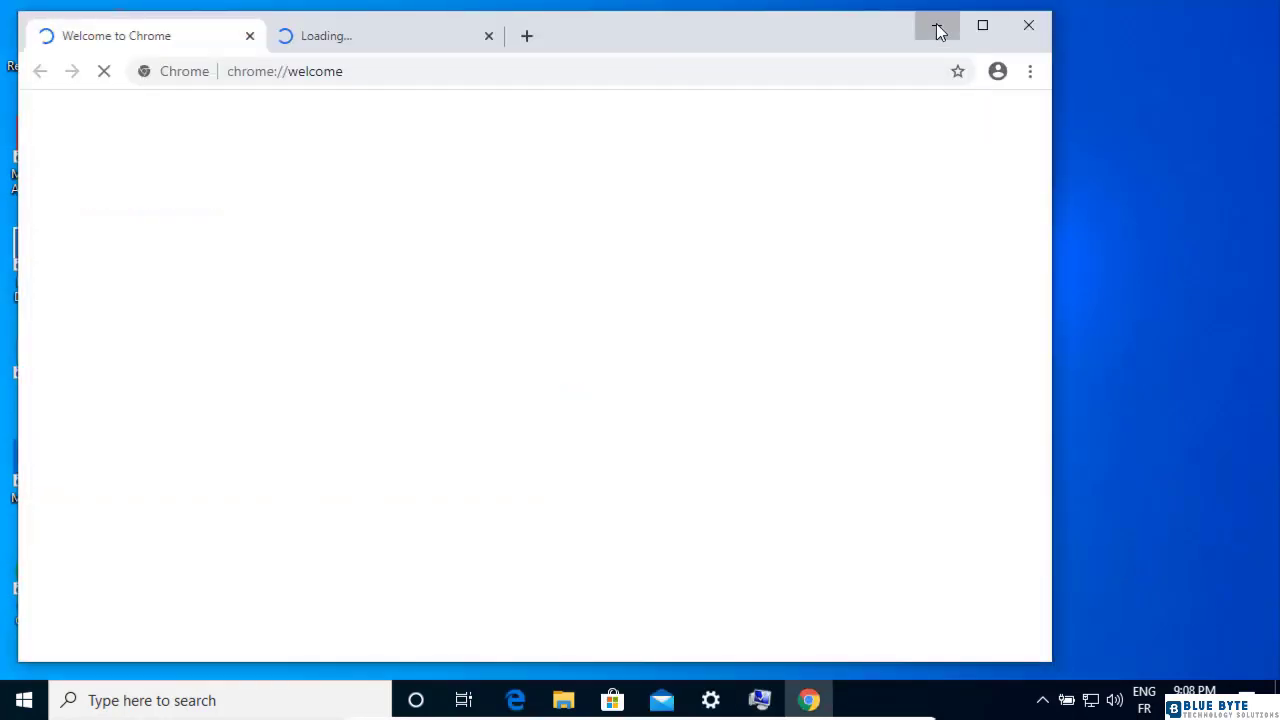
{"action": "left_click", "coordinate": [936, 25]}
{"action": "left_click", "coordinate": [165, 320]}
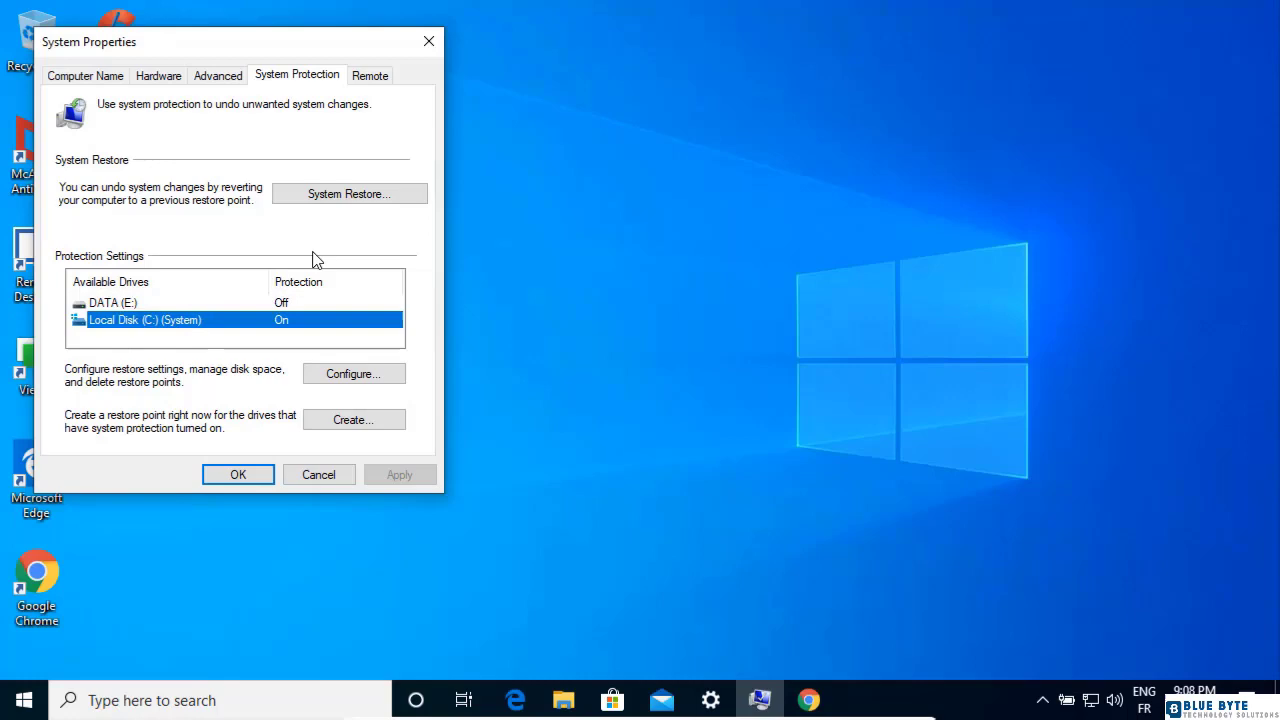
Launch System Restore and select the 8/3/2020 12:42:11 PM Automatic Restore Point
{"action": "left_click", "coordinate": [400, 197]}
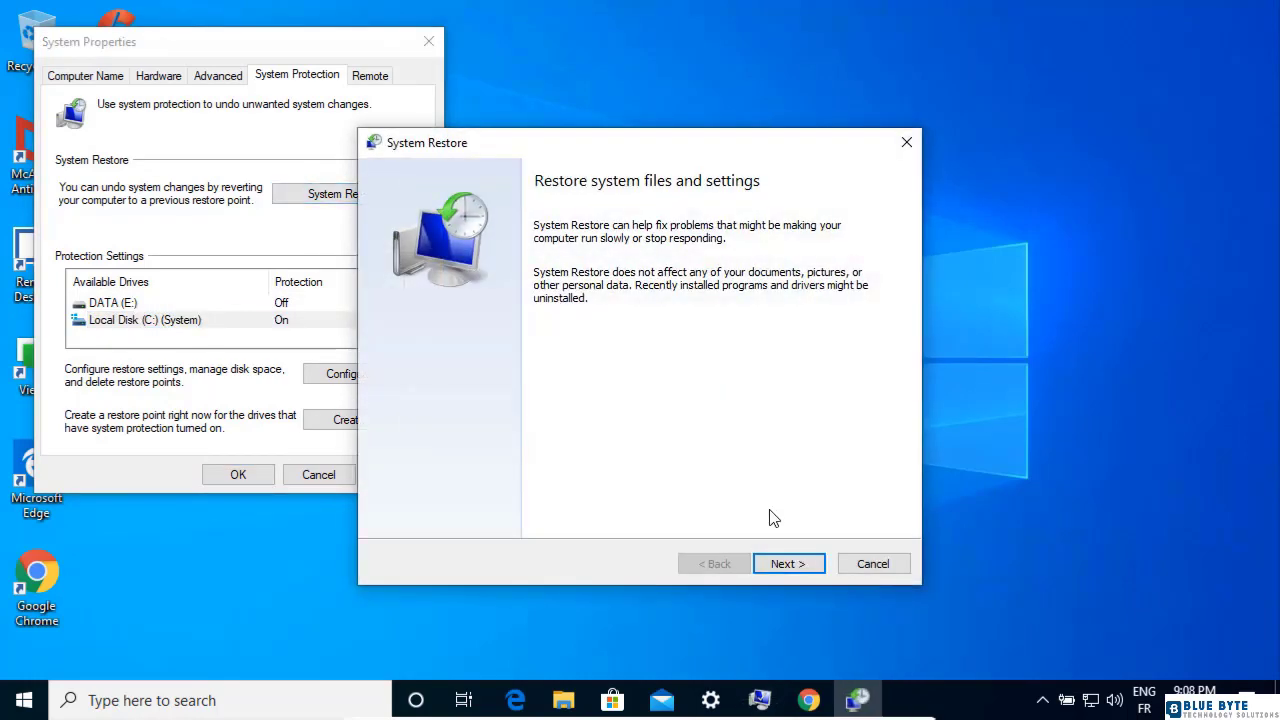
{"action": "left_click", "coordinate": [796, 564]}
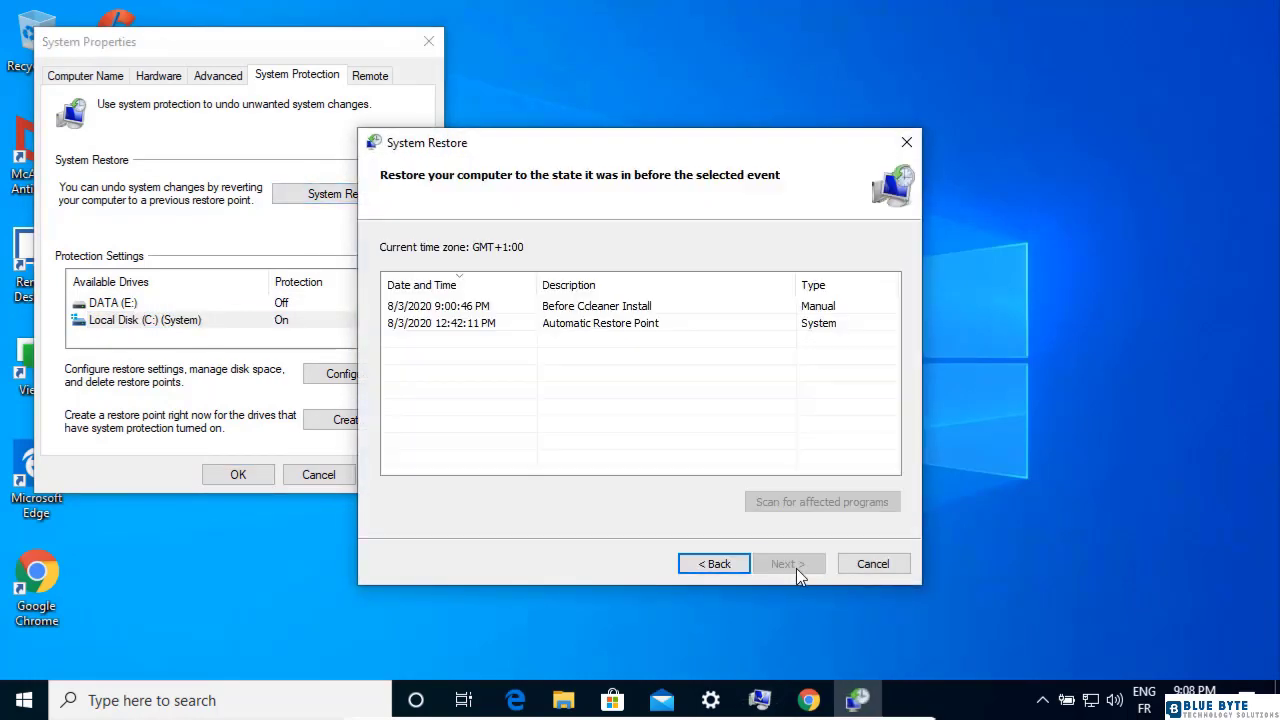
{"action": "left_click", "coordinate": [611, 324]}
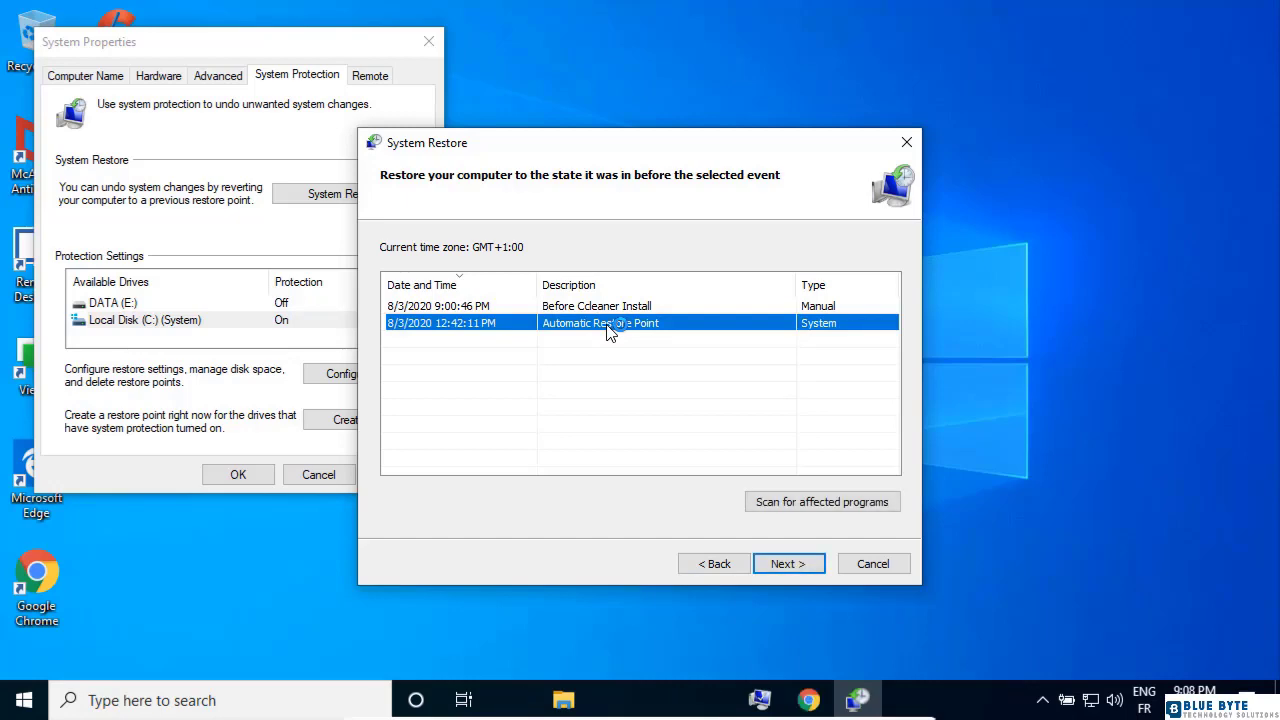
{"action": "left_click", "coordinate": [793, 503]}
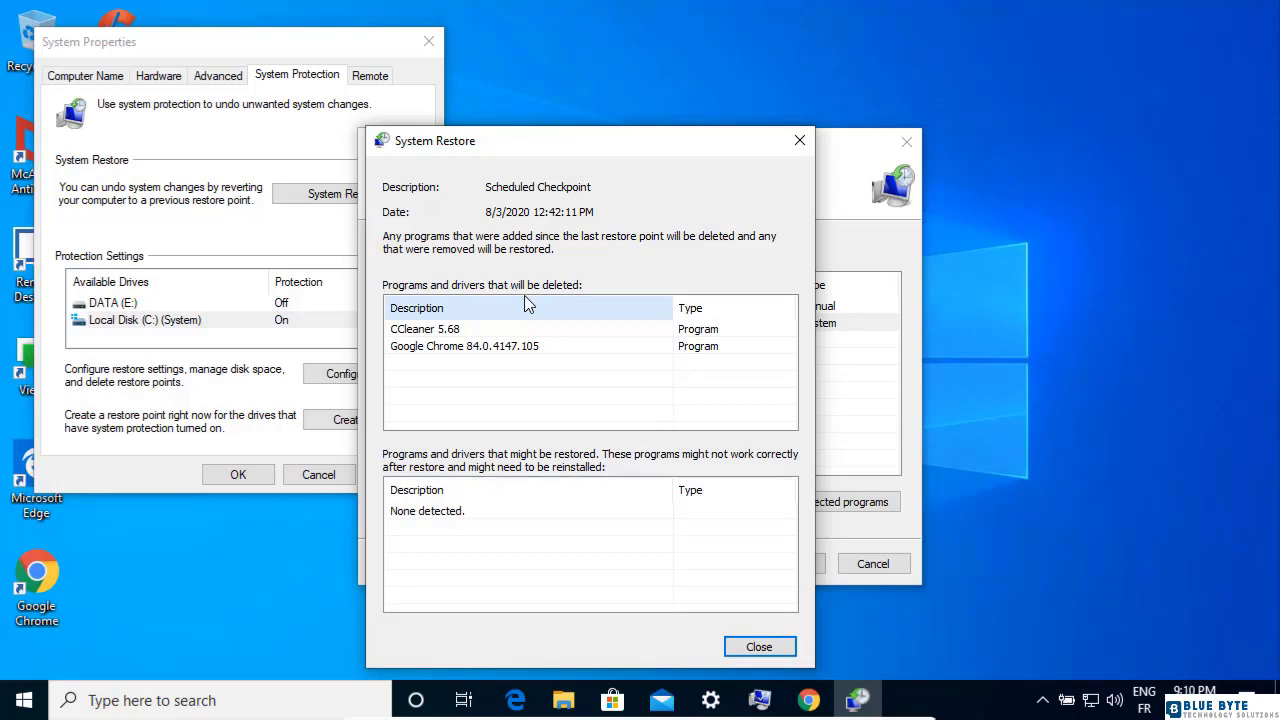
{"action": "left_click", "coordinate": [490, 332]}
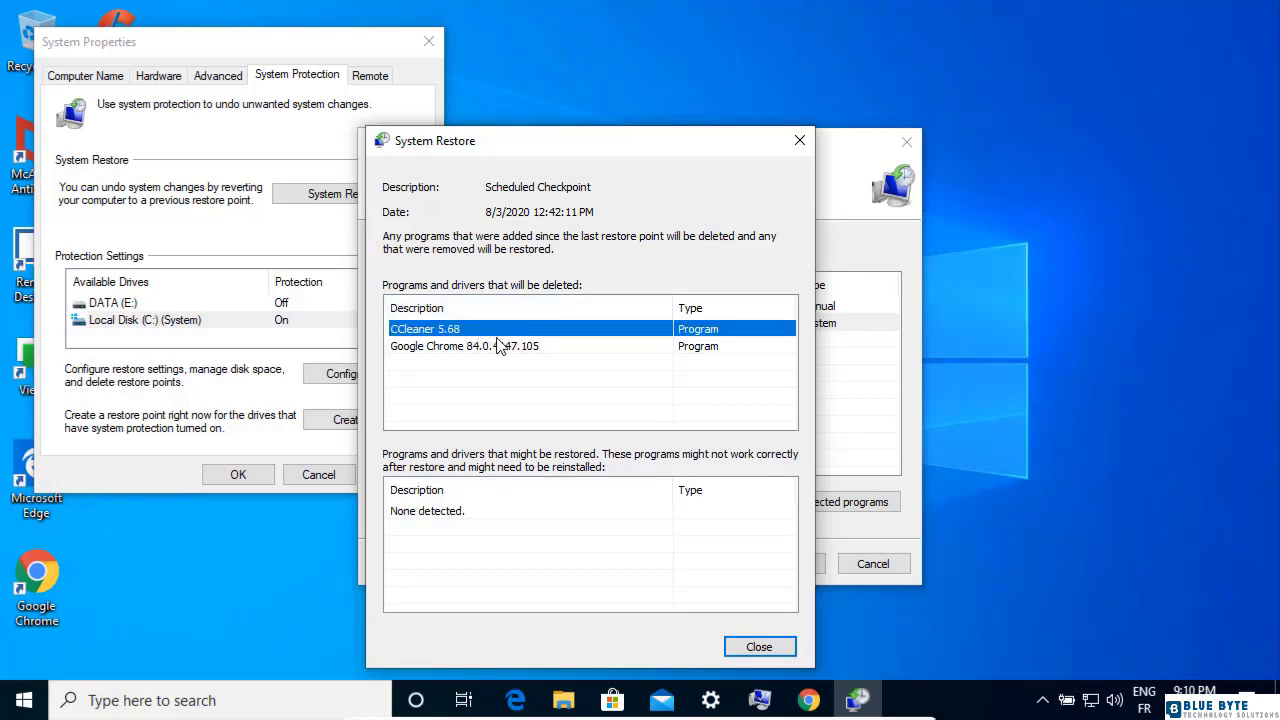
{"action": "left_click", "coordinate": [503, 350]}
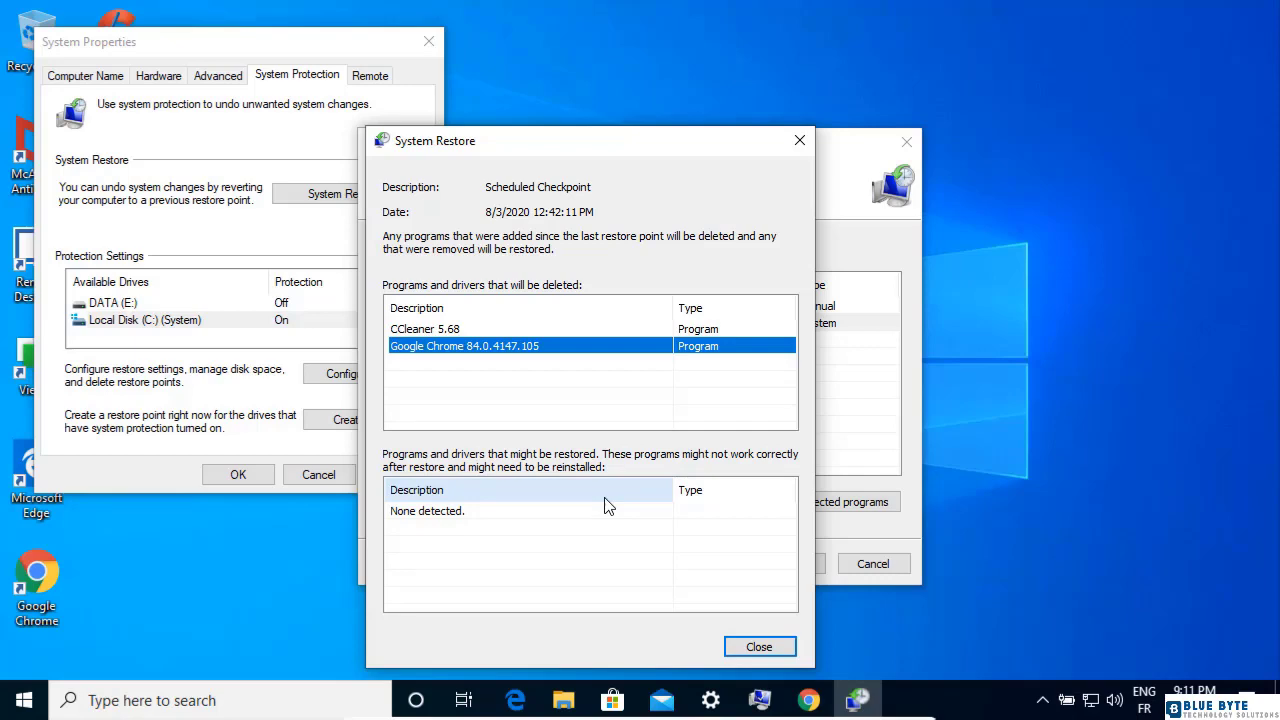
Reselect the Automatic Restore Point, finish the wizard, and confirm the uninterruptible restore
{"action": "left_click", "coordinate": [757, 647]}
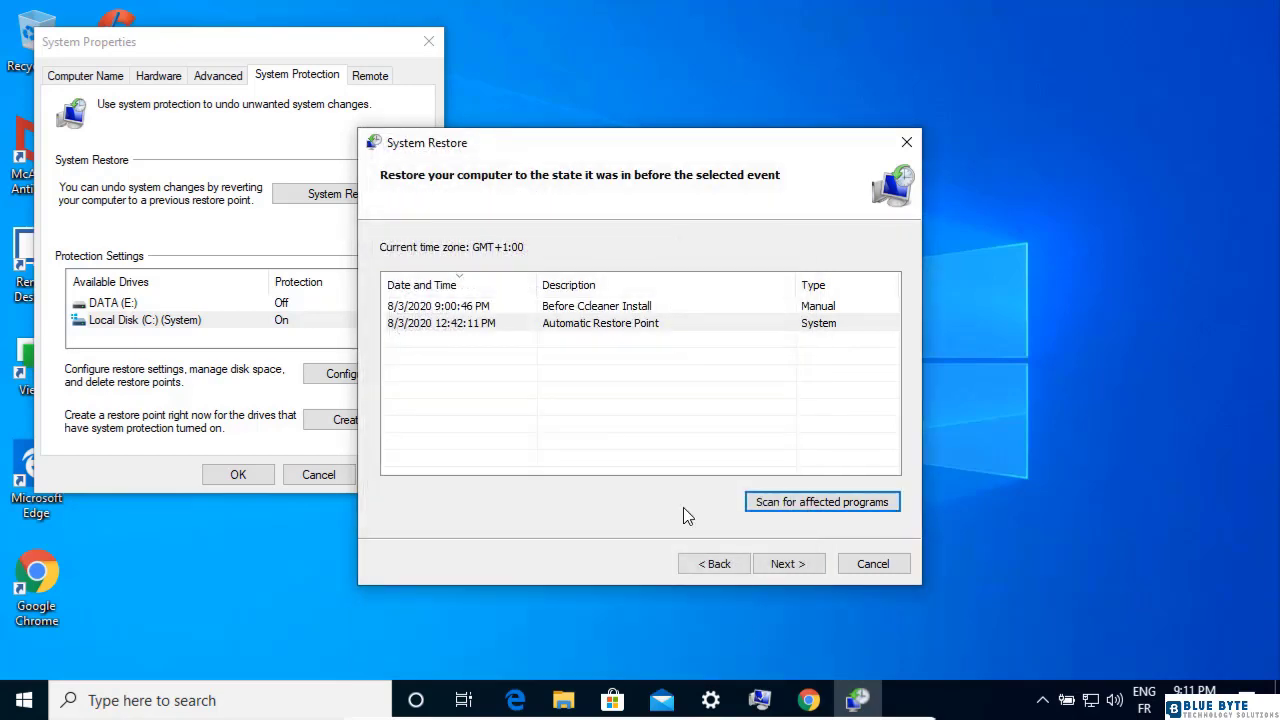
{"action": "left_click", "coordinate": [629, 322]}
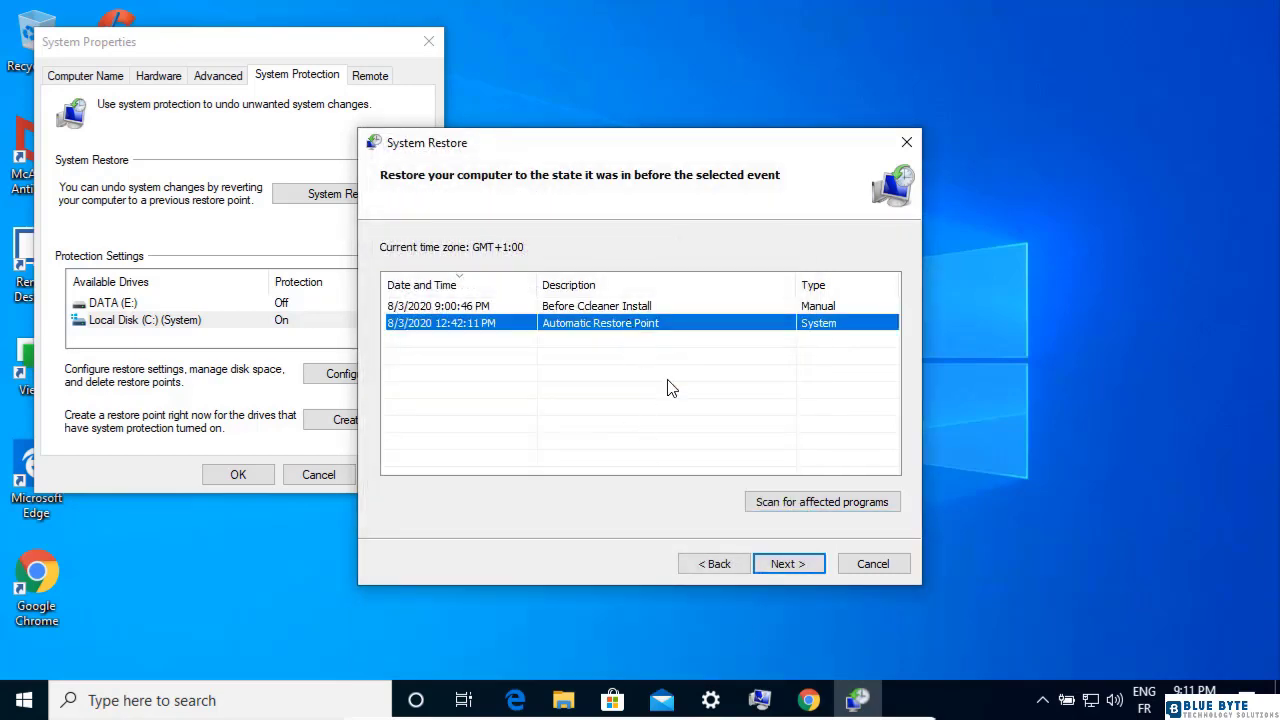
{"action": "left_click", "coordinate": [782, 566]}
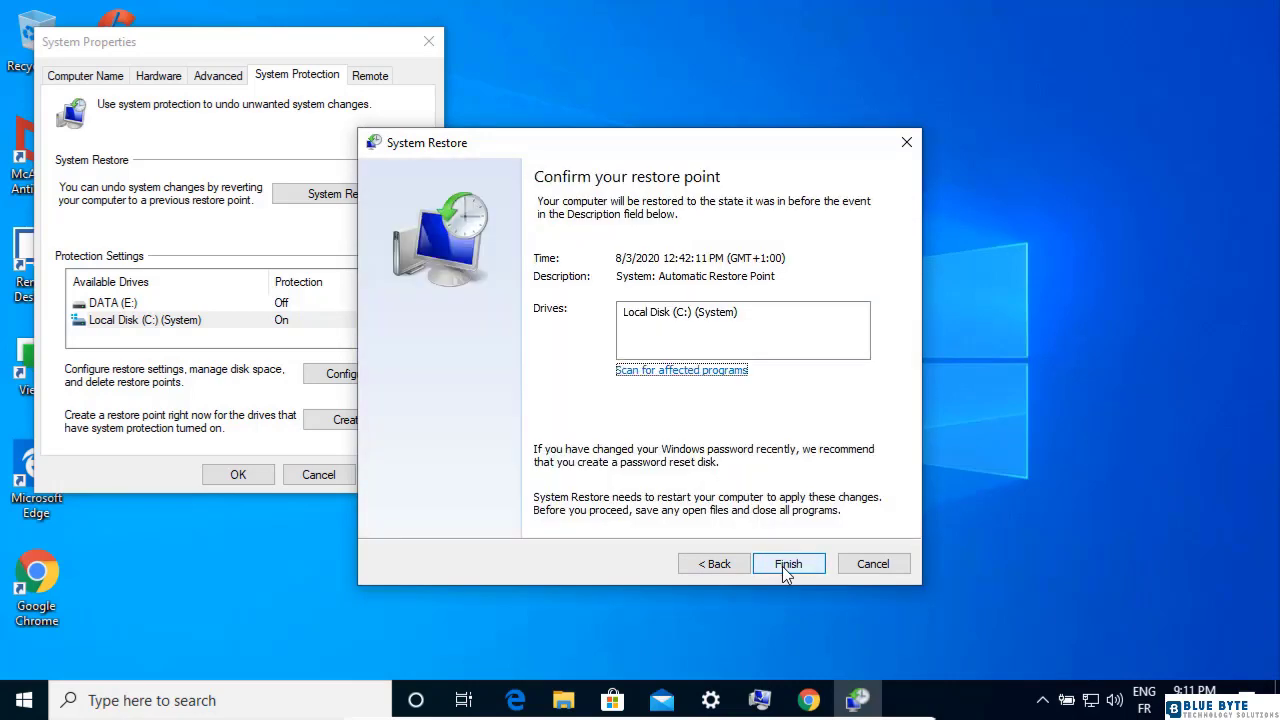
{"action": "left_click", "coordinate": [787, 566]}
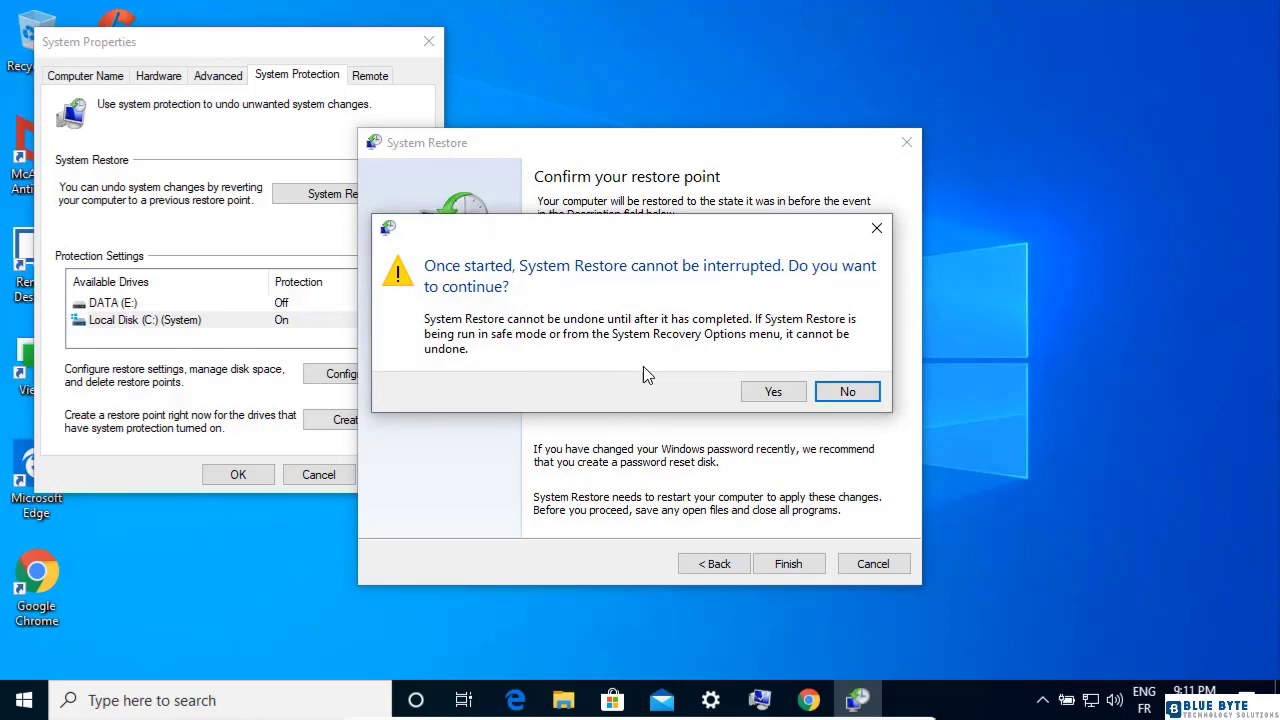
{"action": "left_click", "coordinate": [770, 394]}
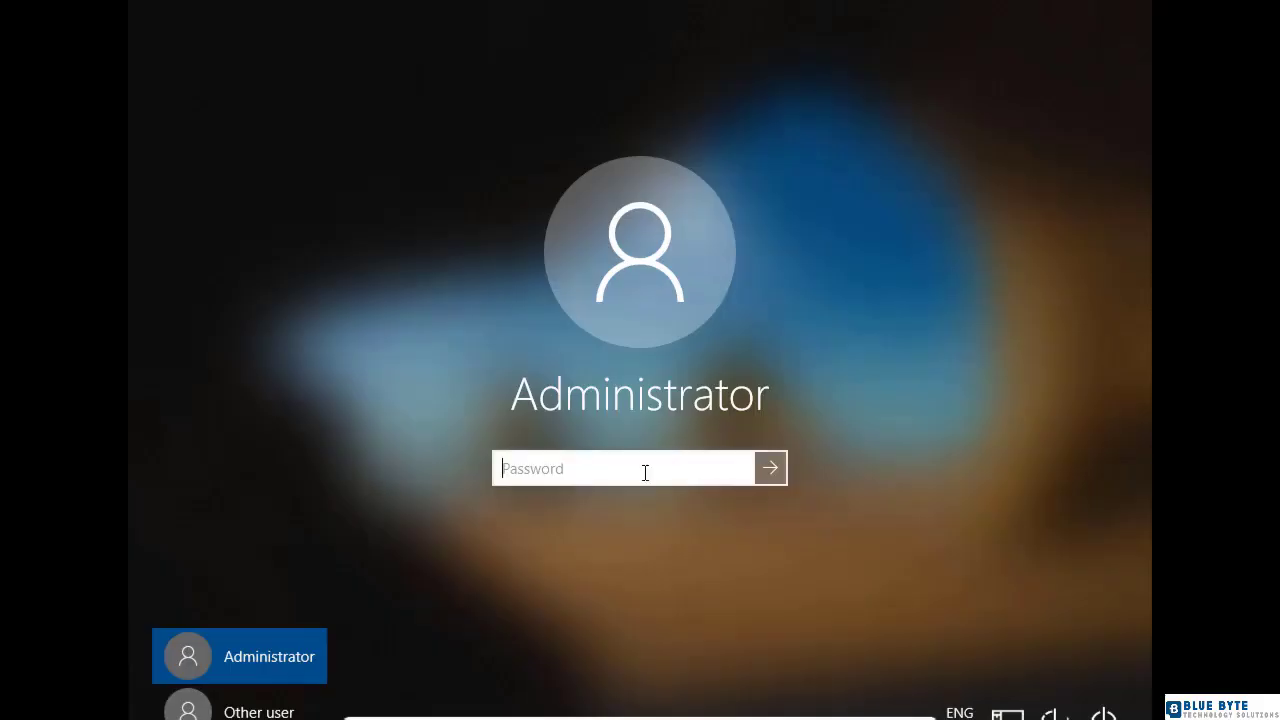
Sign in with the Administrator account password and close the restore-completed notice
{"action": "type", "text": "********"}
{"action": "key", "text": "Return"}
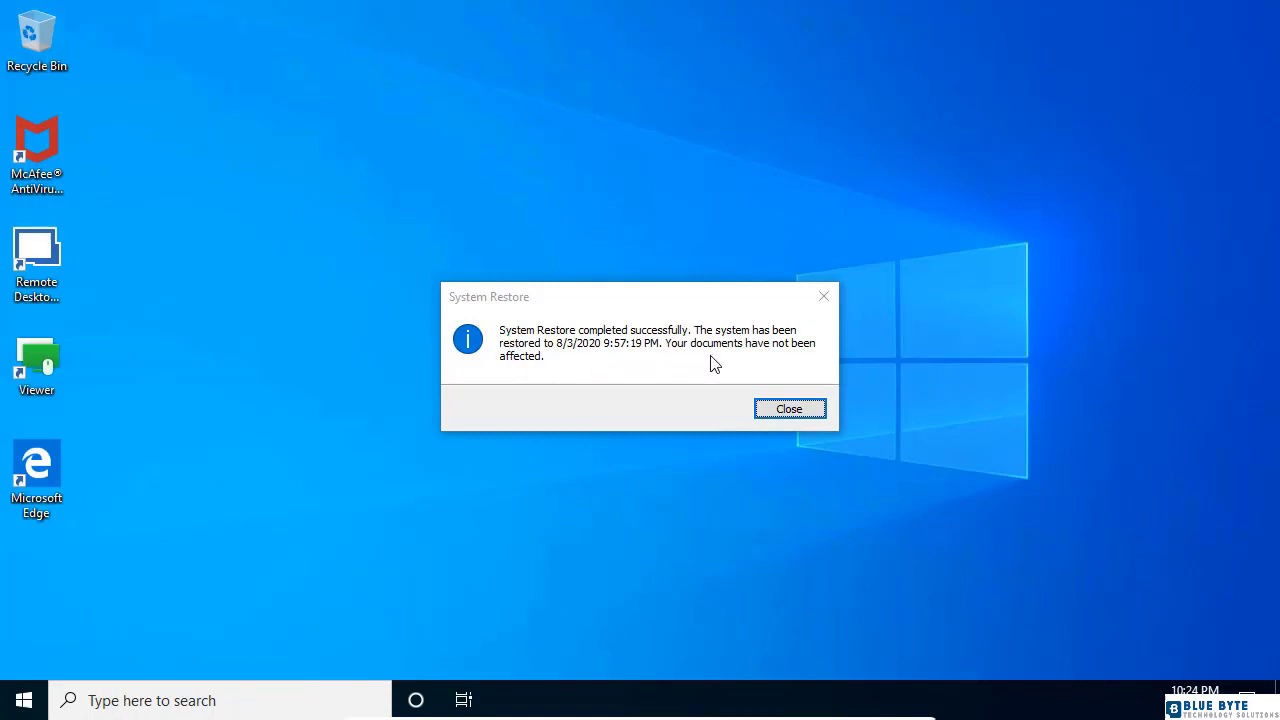
{"action": "left_click", "coordinate": [784, 412]}
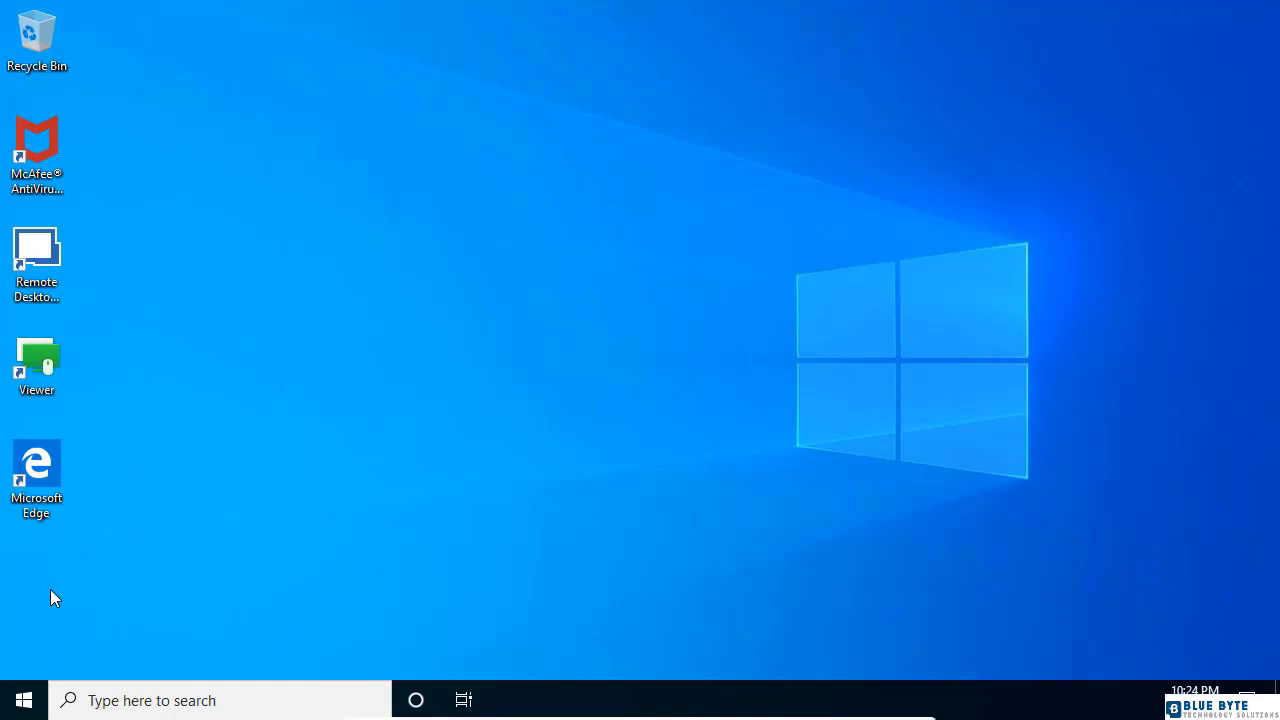
Open Settings > Apps maximized and scroll Apps & features to verify CCleaner and Chrome are absent
{"action": "left_click", "coordinate": [24, 700]}
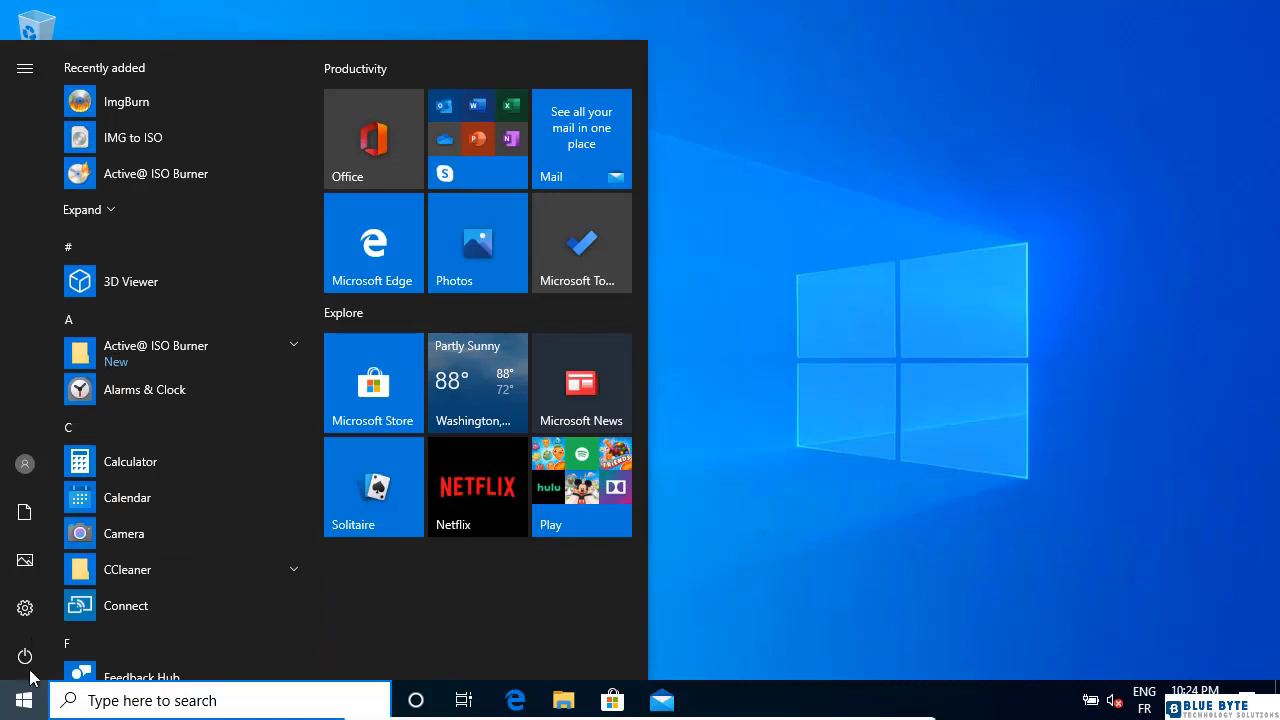
{"action": "left_click", "coordinate": [25, 608]}
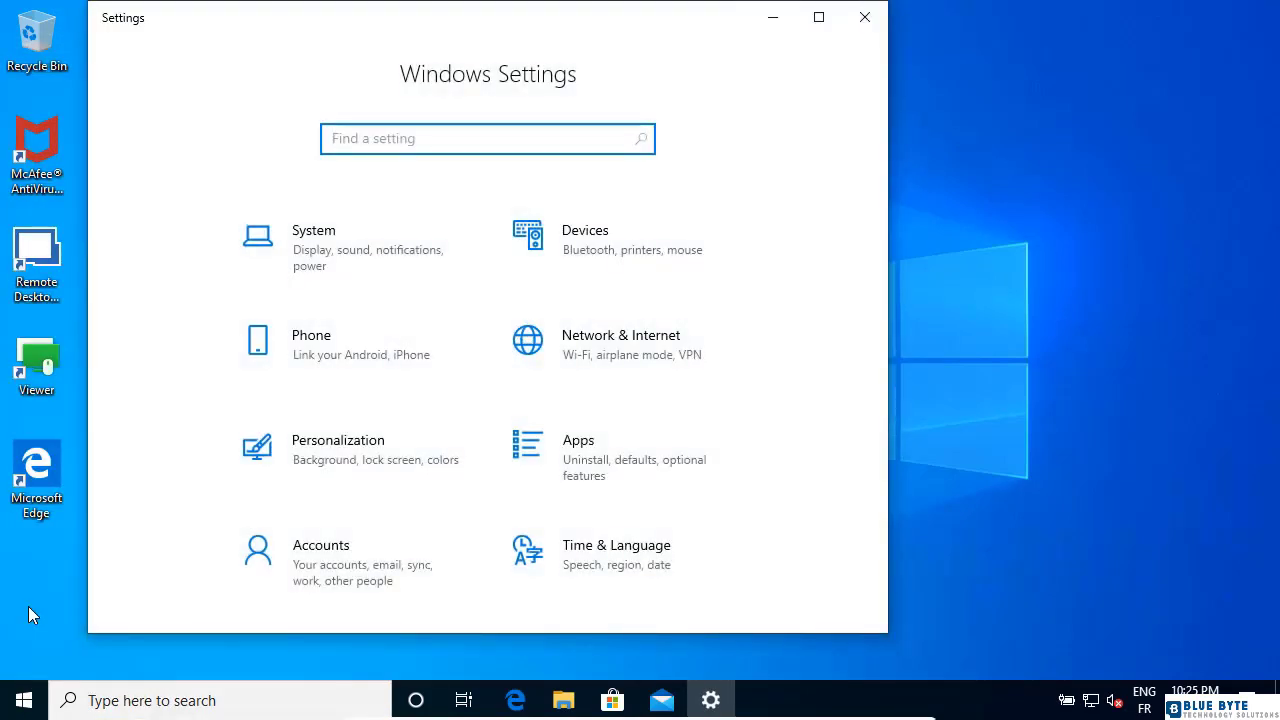
{"action": "left_click", "coordinate": [606, 477]}
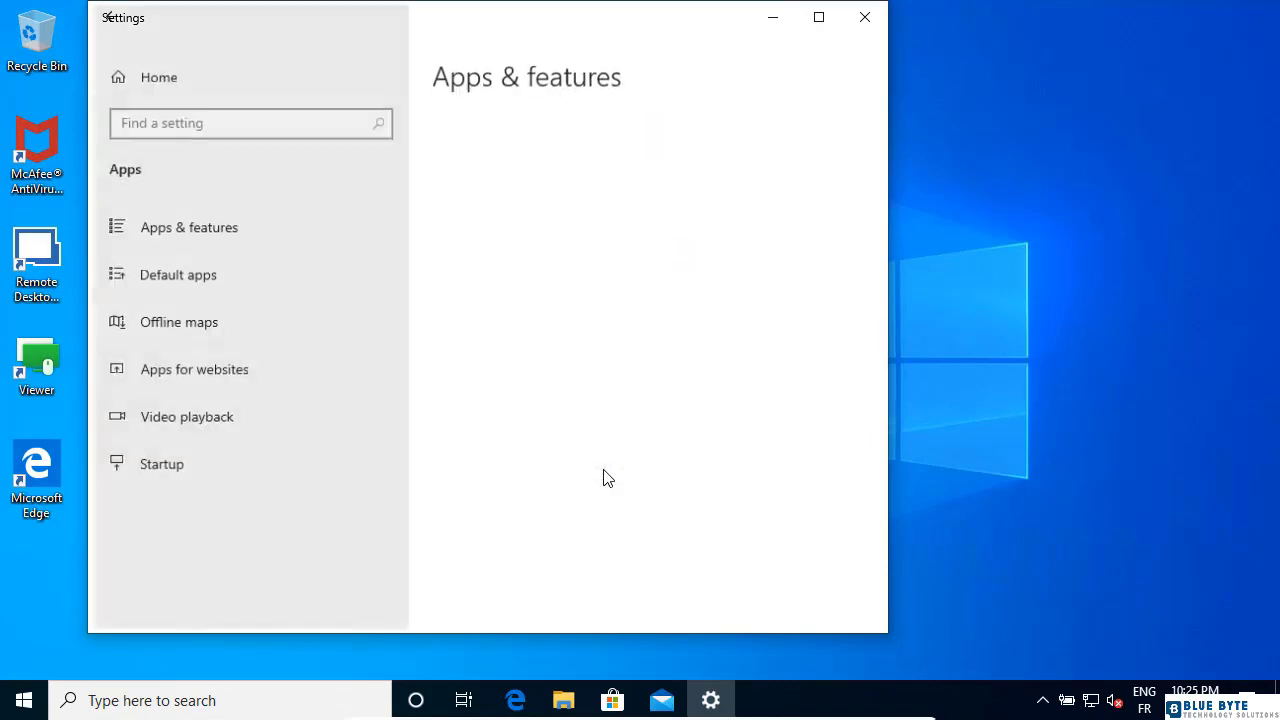
{"action": "left_click", "coordinate": [822, 19]}
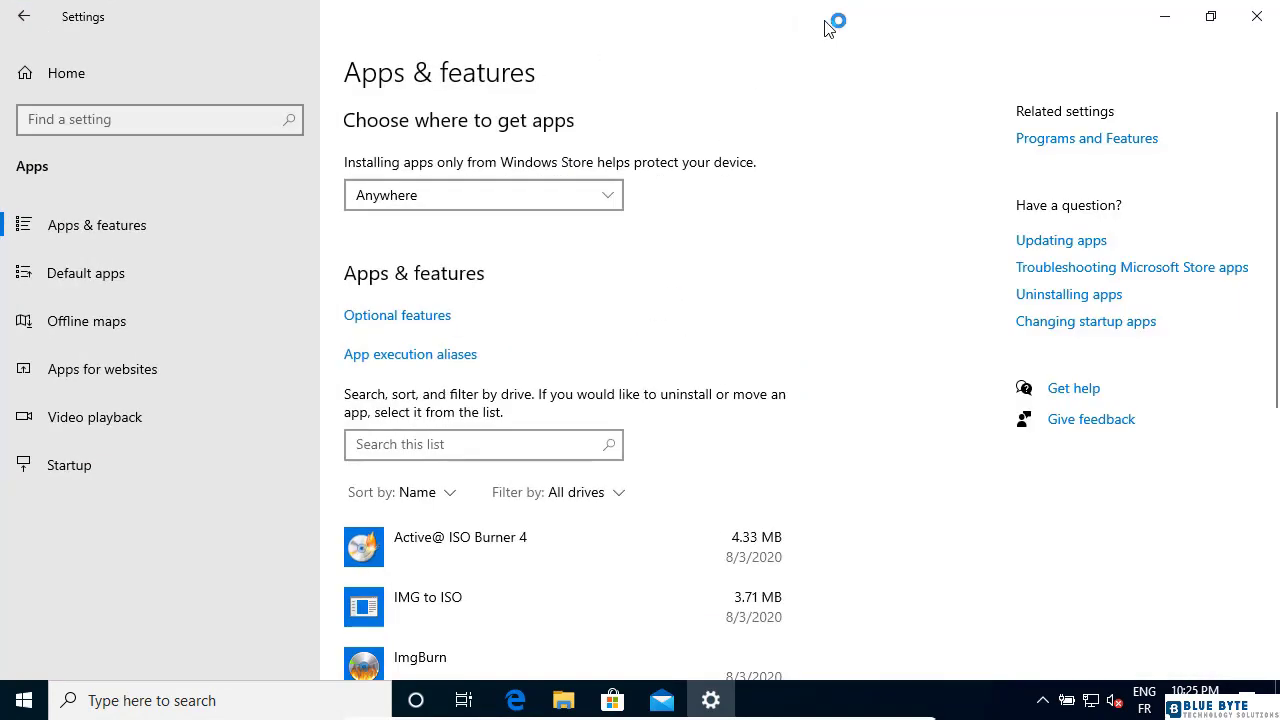
{"action": "scroll", "coordinate": [704, 541], "scroll_direction": "down", "scroll_amount": 3}
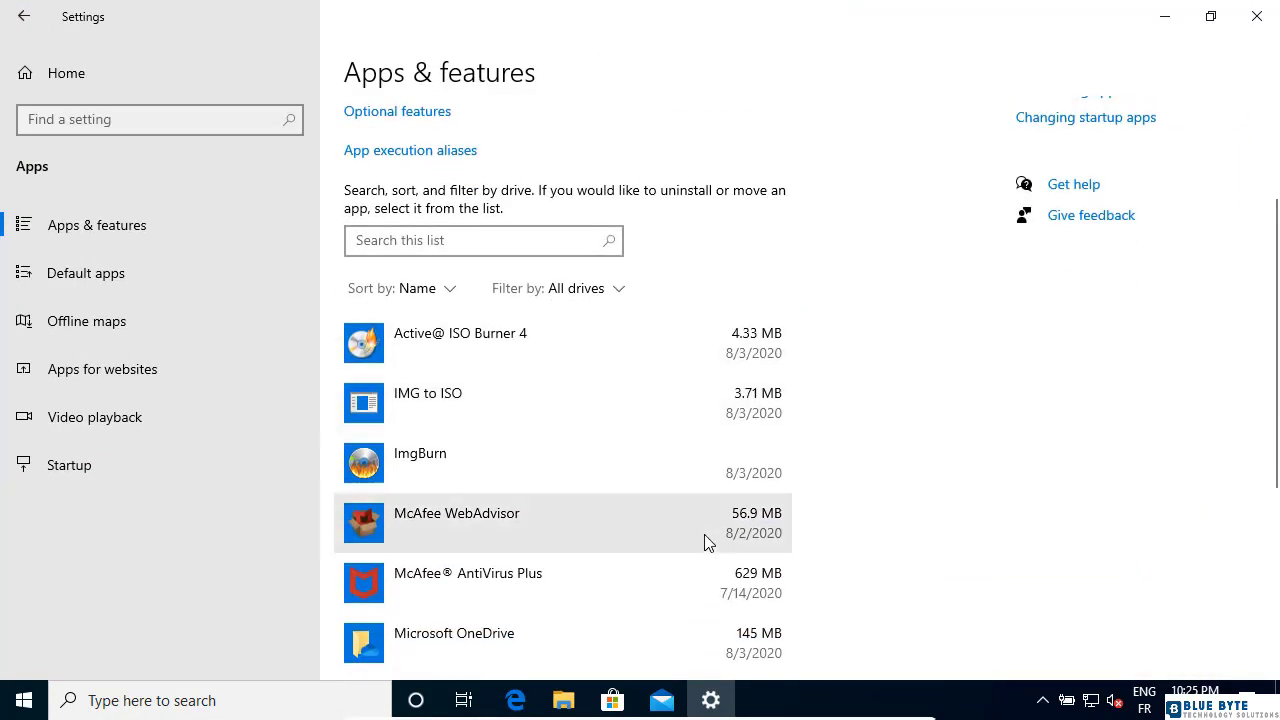
{"action": "scroll", "coordinate": [704, 541], "scroll_direction": "down", "scroll_amount": 6}
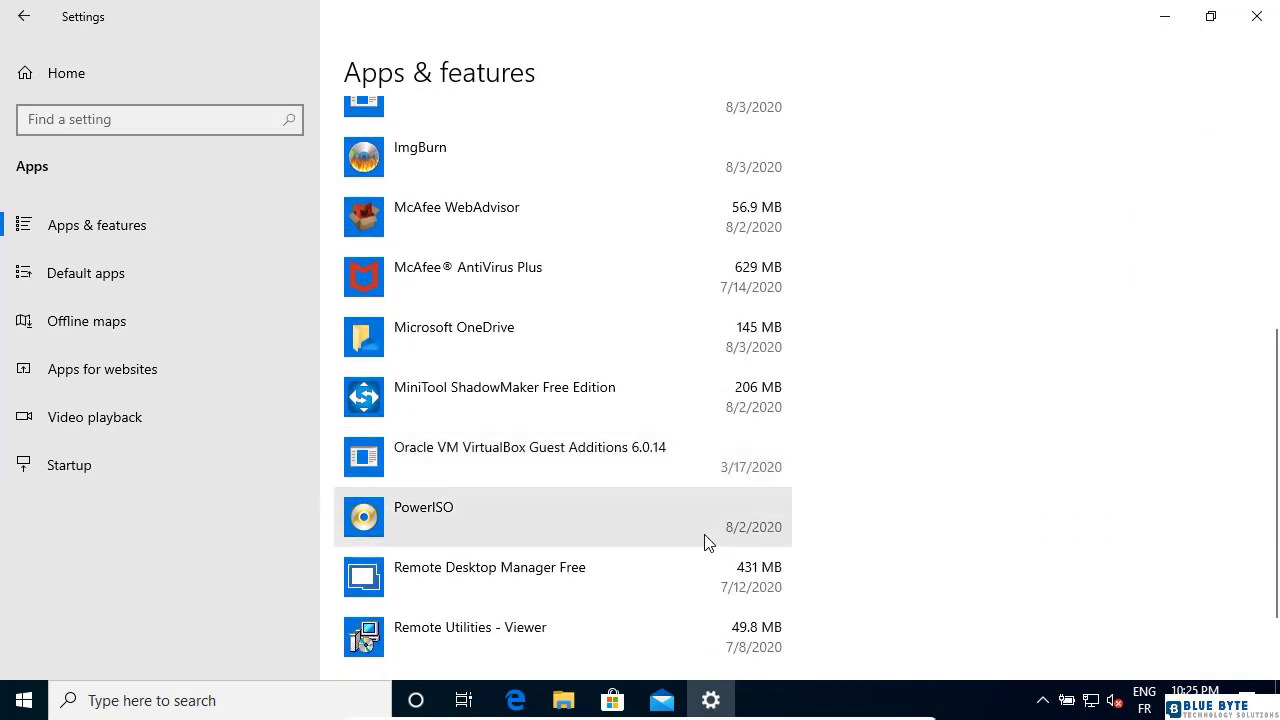
{"action": "scroll", "coordinate": [707, 541], "scroll_direction": "up", "scroll_amount": 4}
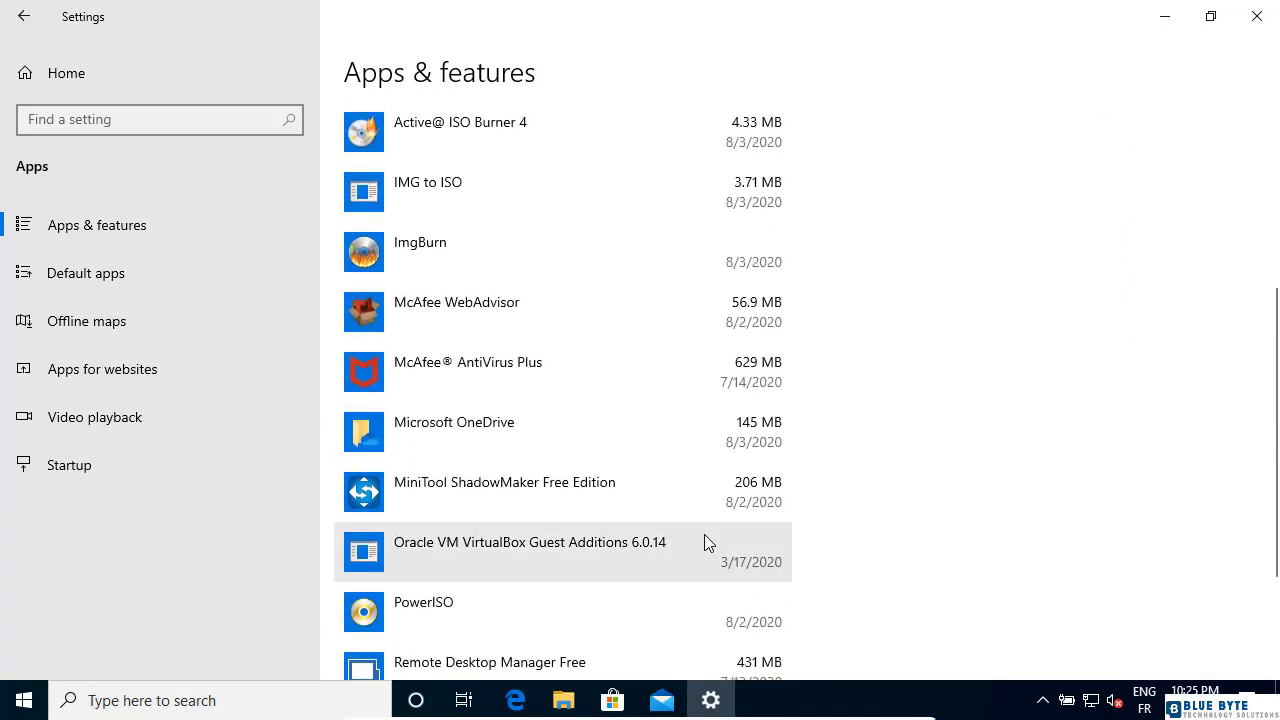
{"action": "scroll", "coordinate": [704, 541], "scroll_direction": "up", "scroll_amount": 1}
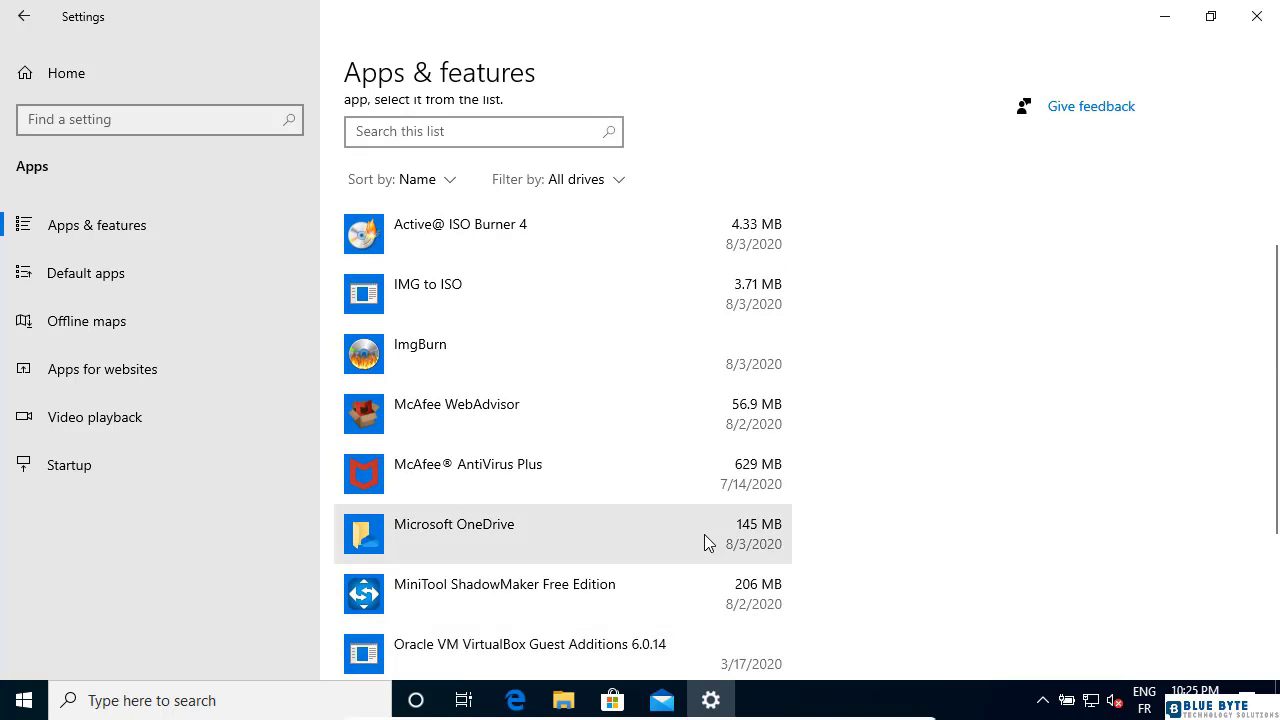